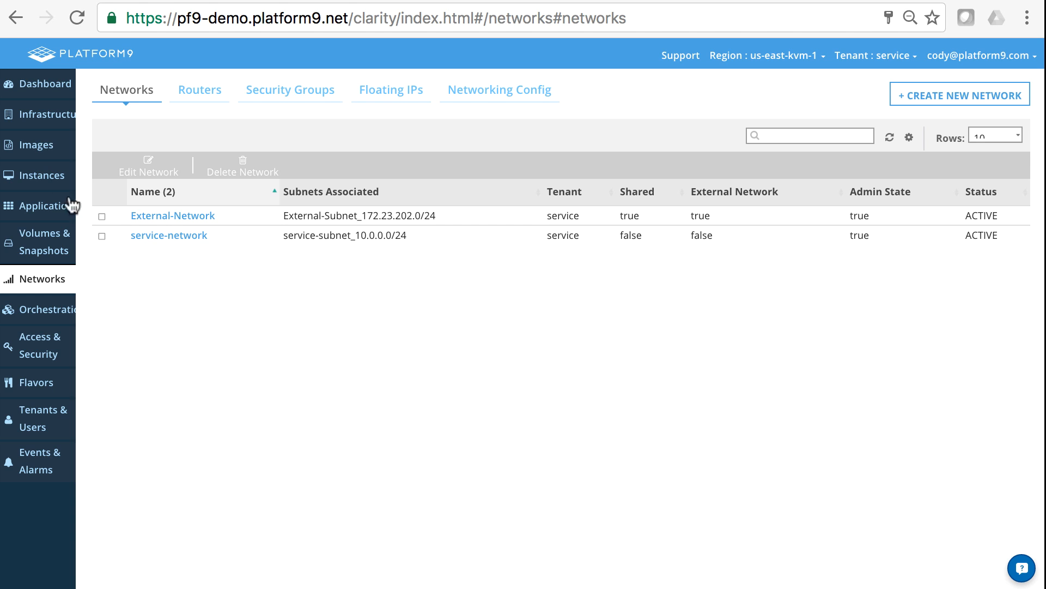
Show the Dashboard with quota usage: 2 networks, 2 subnets, 1 router and 5 ports.
left_click(52, 89)
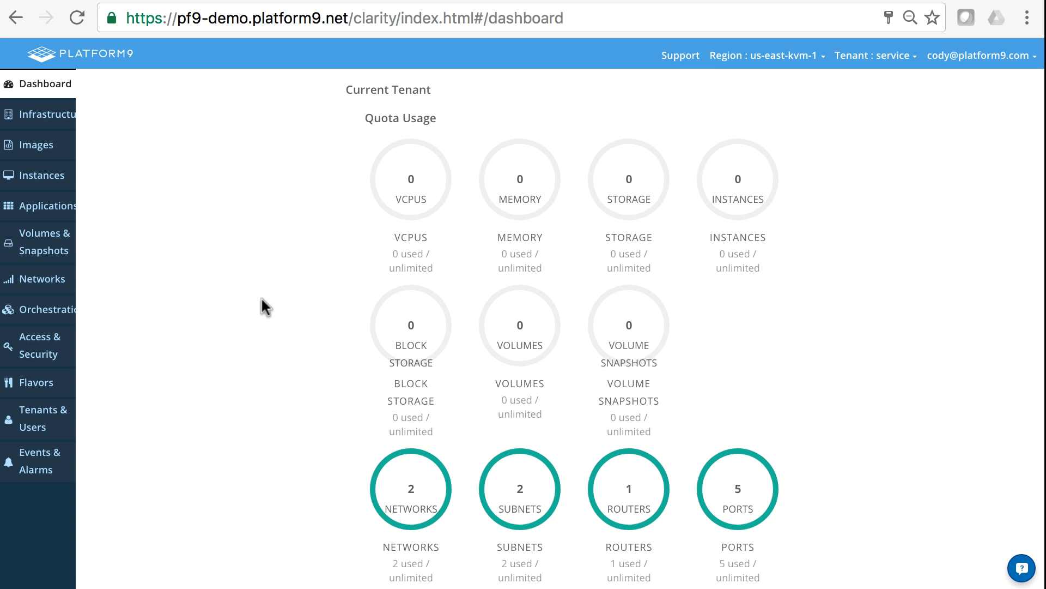
Start a new VM instance from the centos-7.1-cloudinit.qcow2 image.
left_click(30, 177)
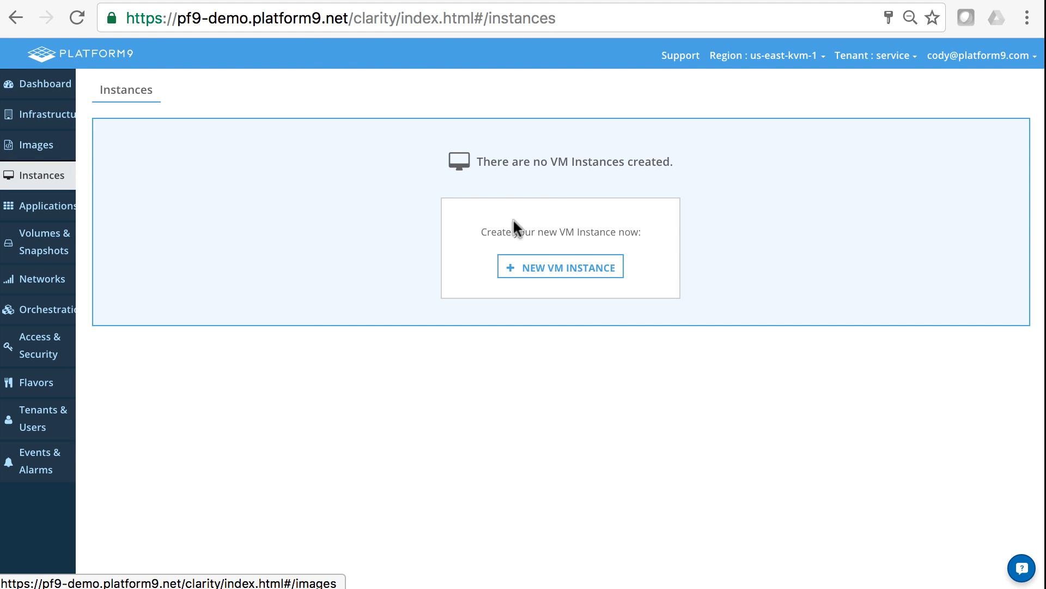
left_click(534, 273)
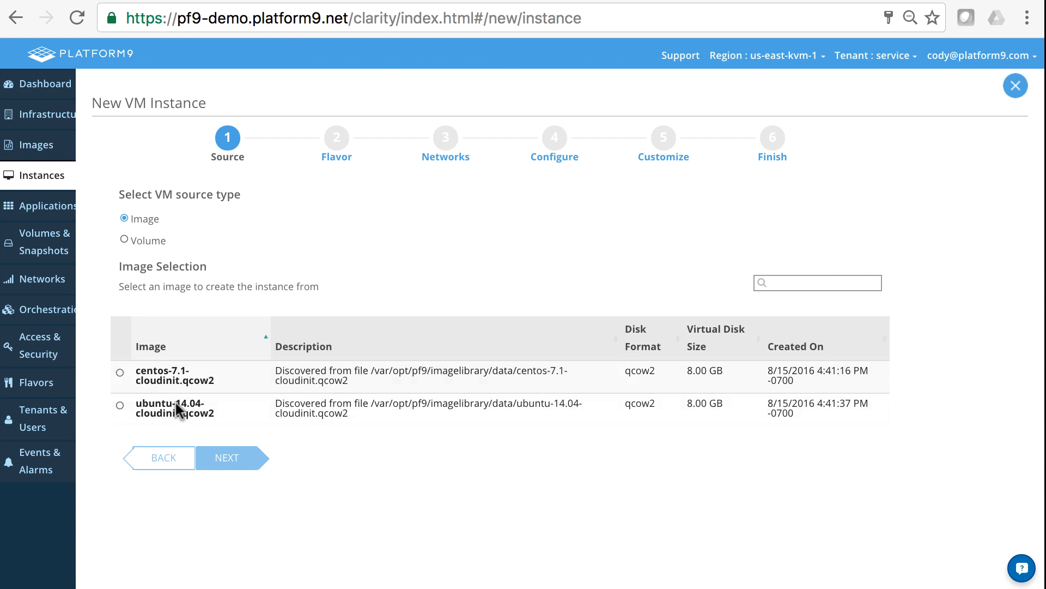
left_click(120, 372)
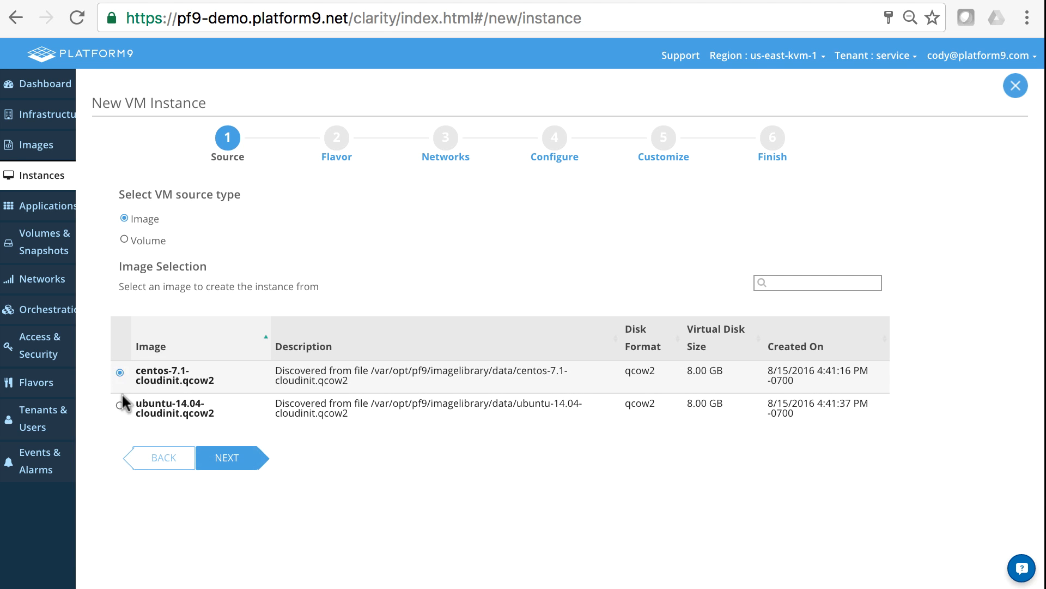
left_click(219, 462)
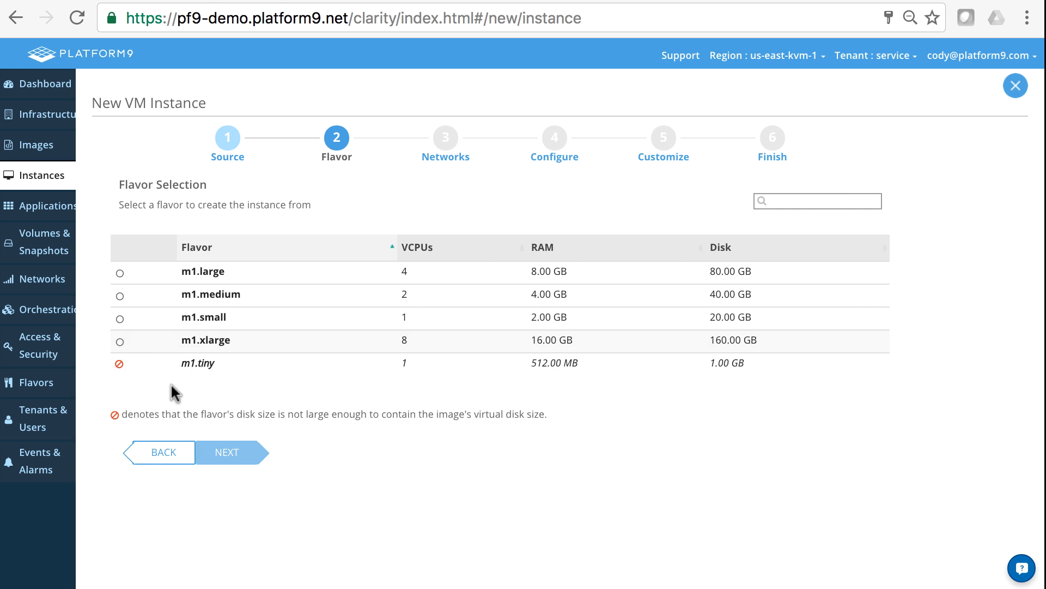
Choose the m1.small flavor and connect the instance to service-network.
left_click(208, 313)
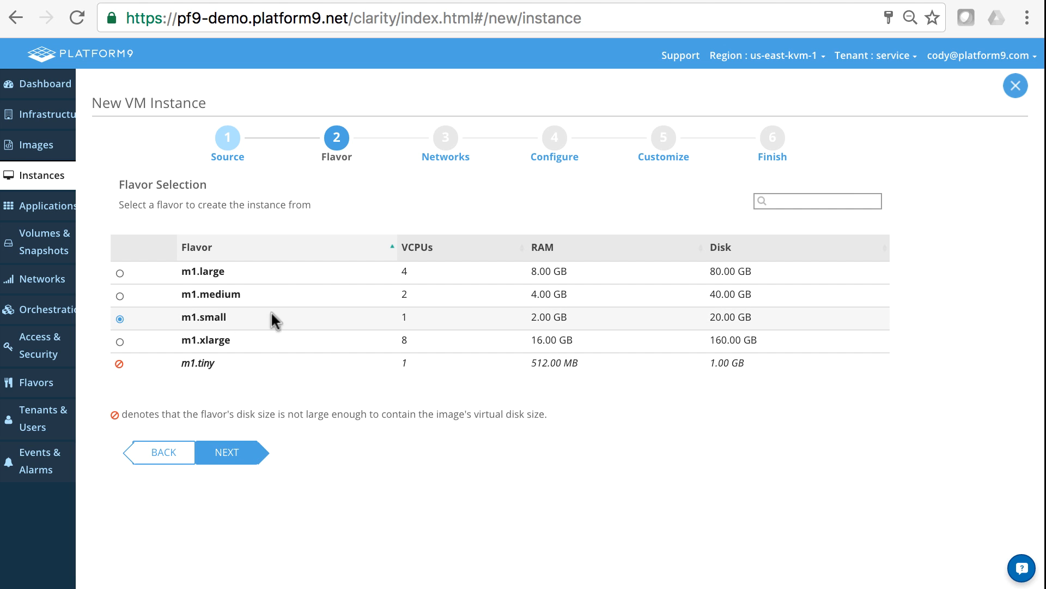
left_click(232, 453)
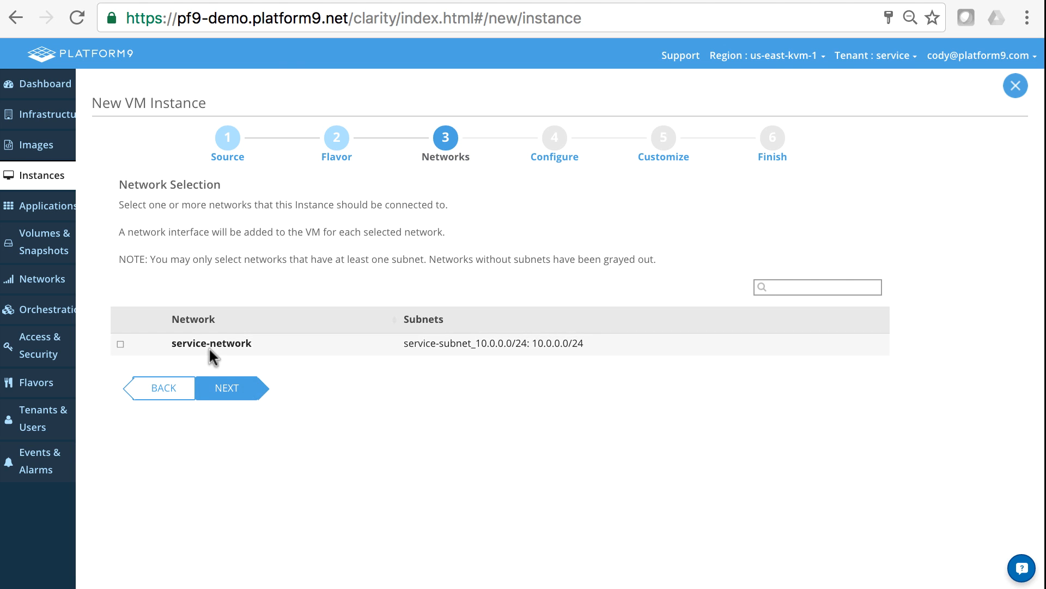
left_click(188, 341)
left_click(233, 396)
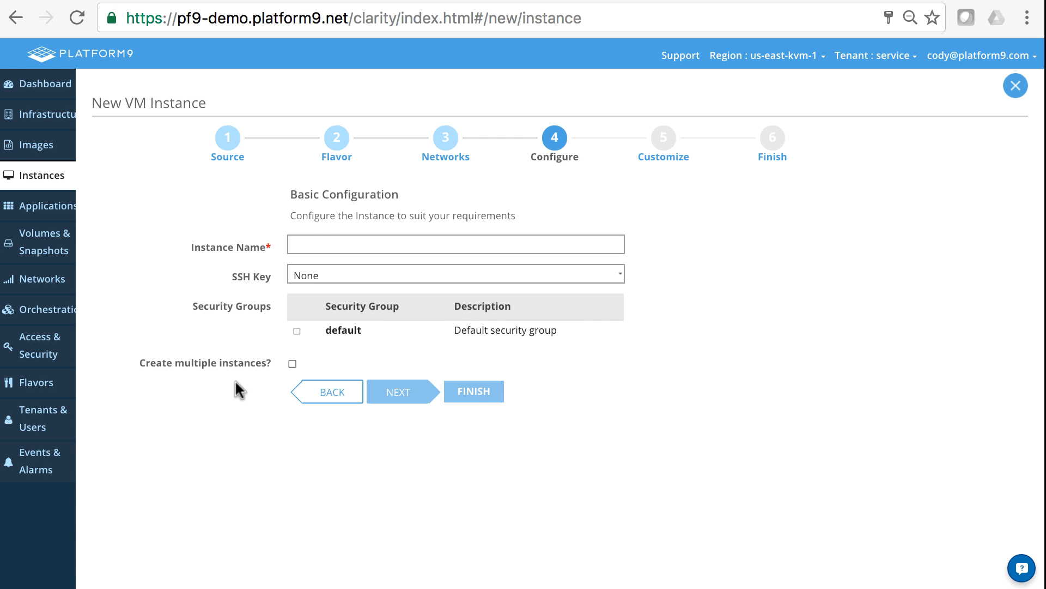
Name the instance HelloWorld with no SSH key and add it to the default security group.
left_click(327, 245)
type("HelloWorld")
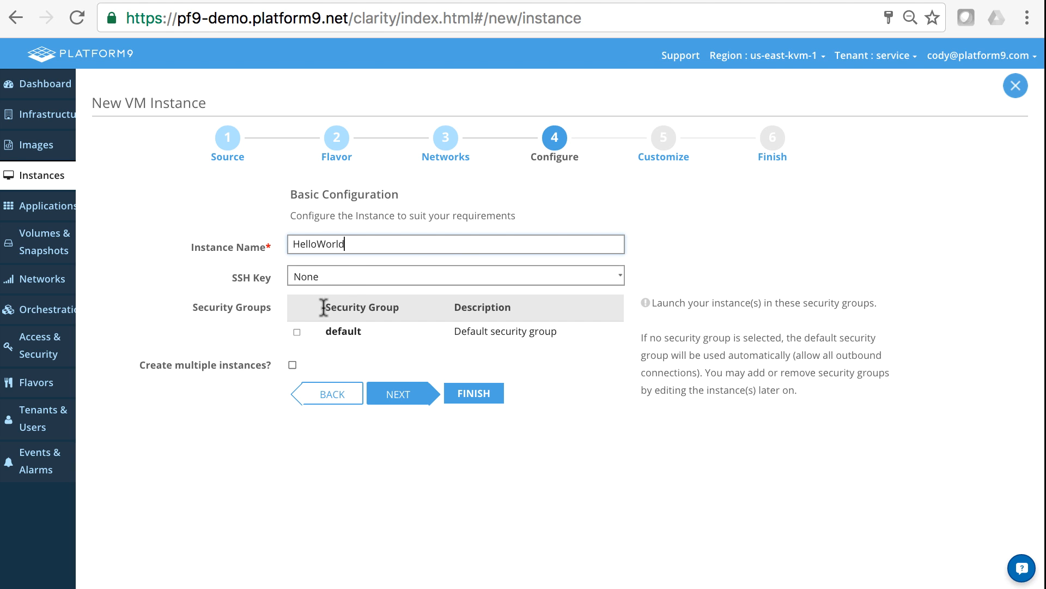
left_click(326, 279)
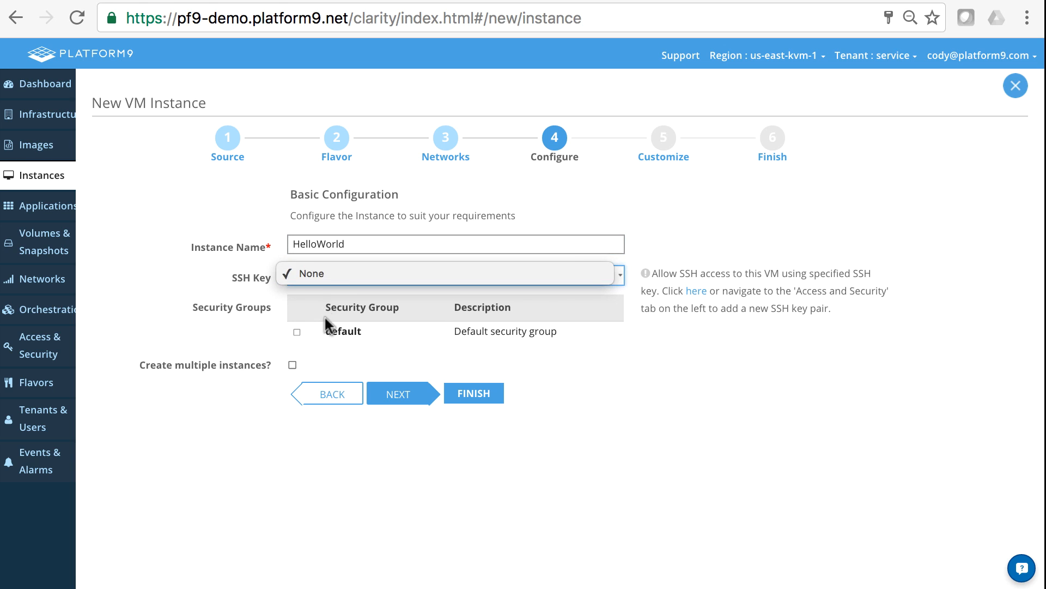
left_click(337, 269)
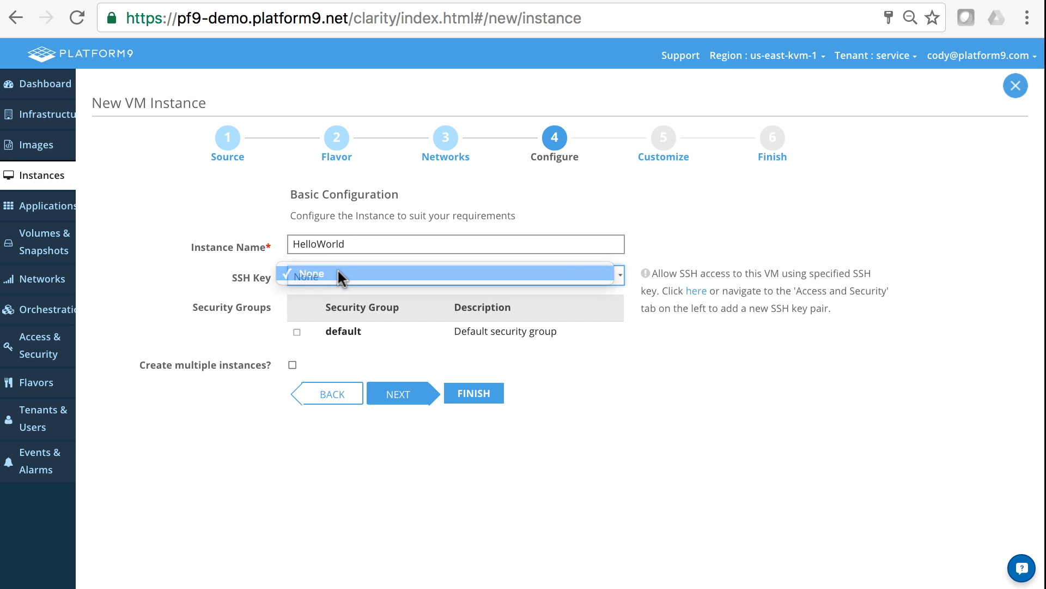
left_click(297, 333)
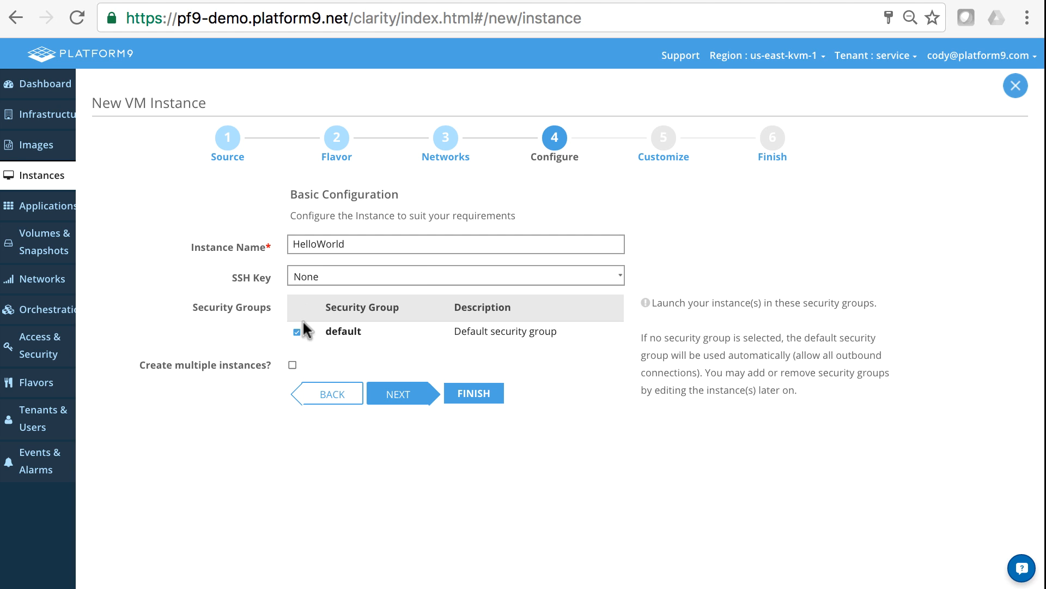
Keep multiple instances turned off and continue to the Customize step.
left_click(292, 364)
left_click(322, 395)
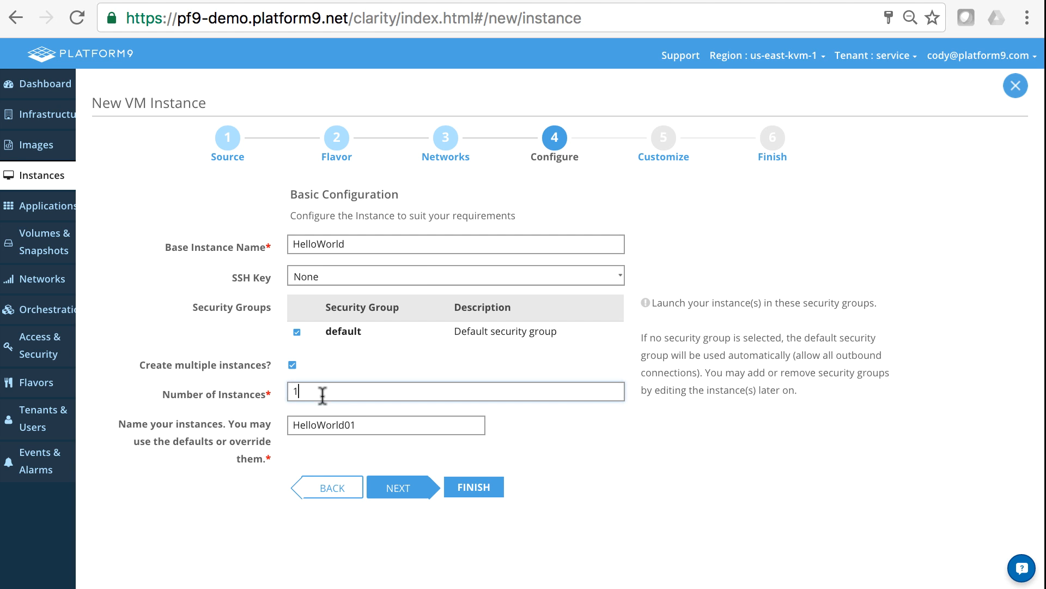
type("0")
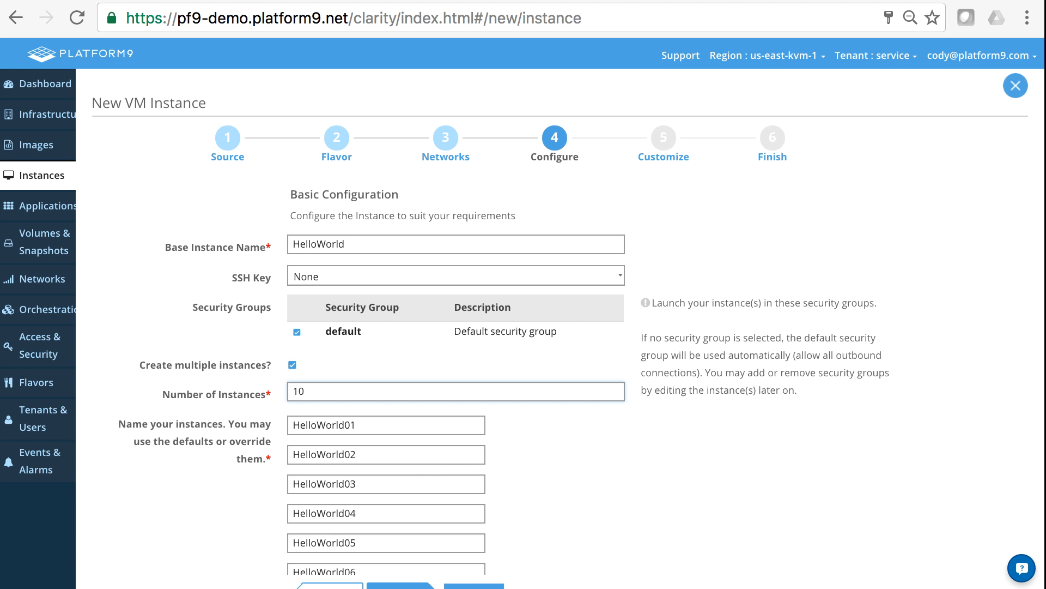
key("BackSpace")
key("BackSpace")
left_click(292, 366)
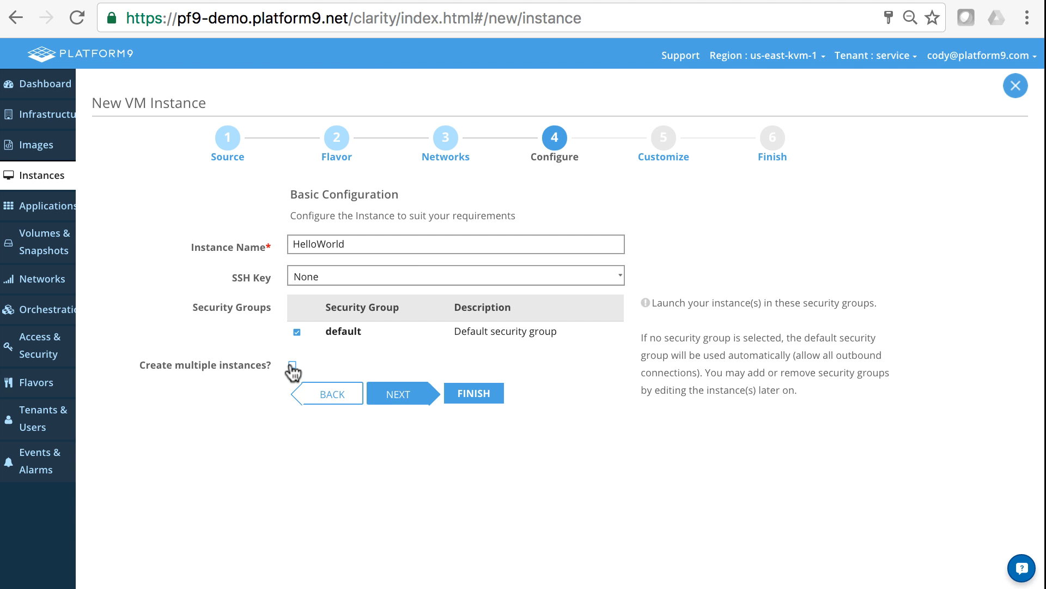
left_click(398, 393)
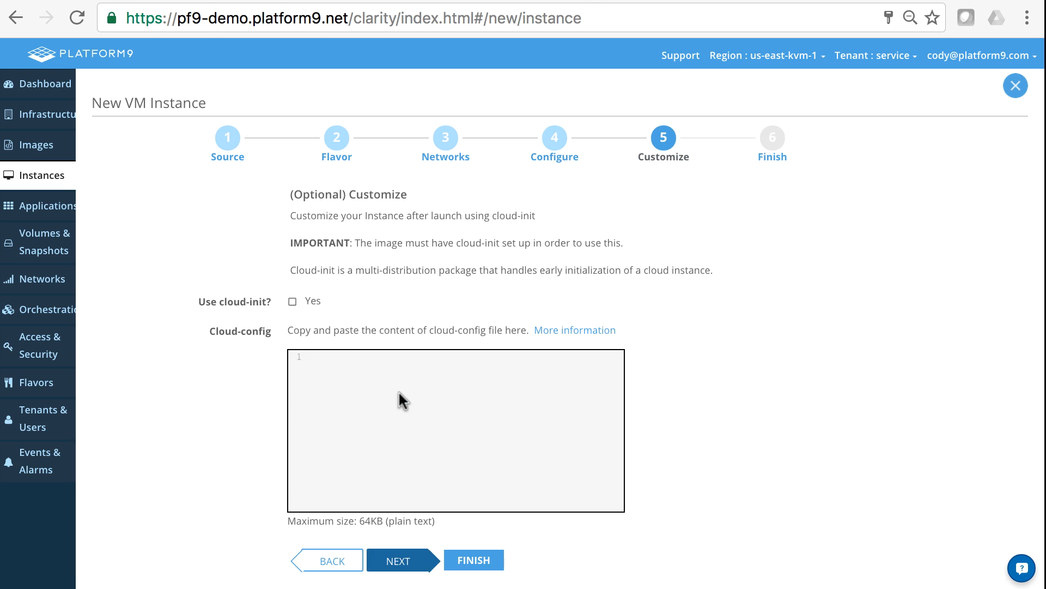
Enable cloud-init and open the 'More information' cloud-init help article.
left_click(293, 302)
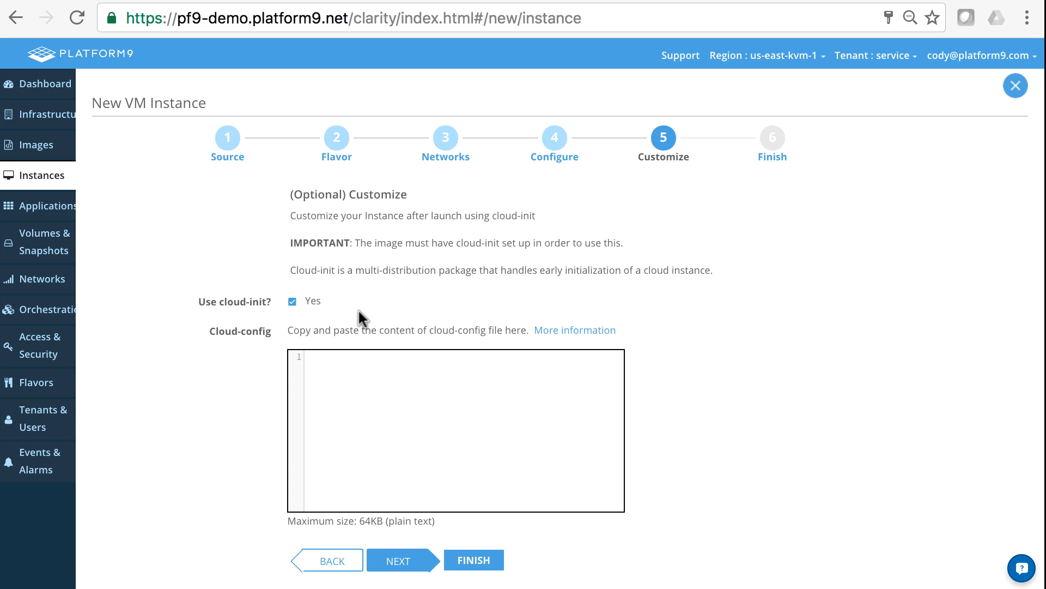
left_click(583, 343)
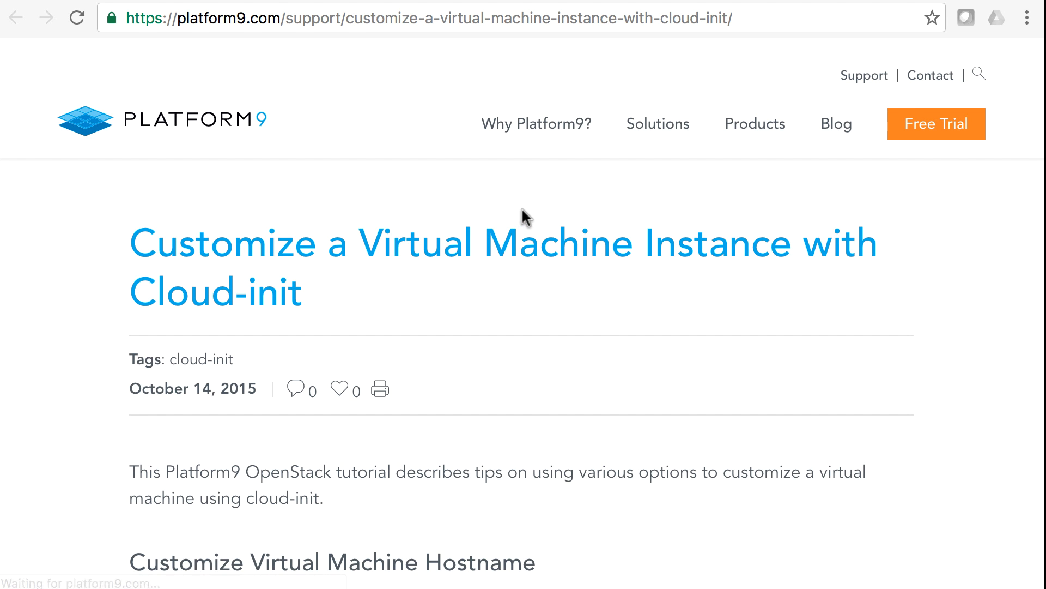
Zoom the article out, copy the six-line cloud-config example, and return to the wizard.
key("super+minus")
key("super+minus")
key("super+minus")
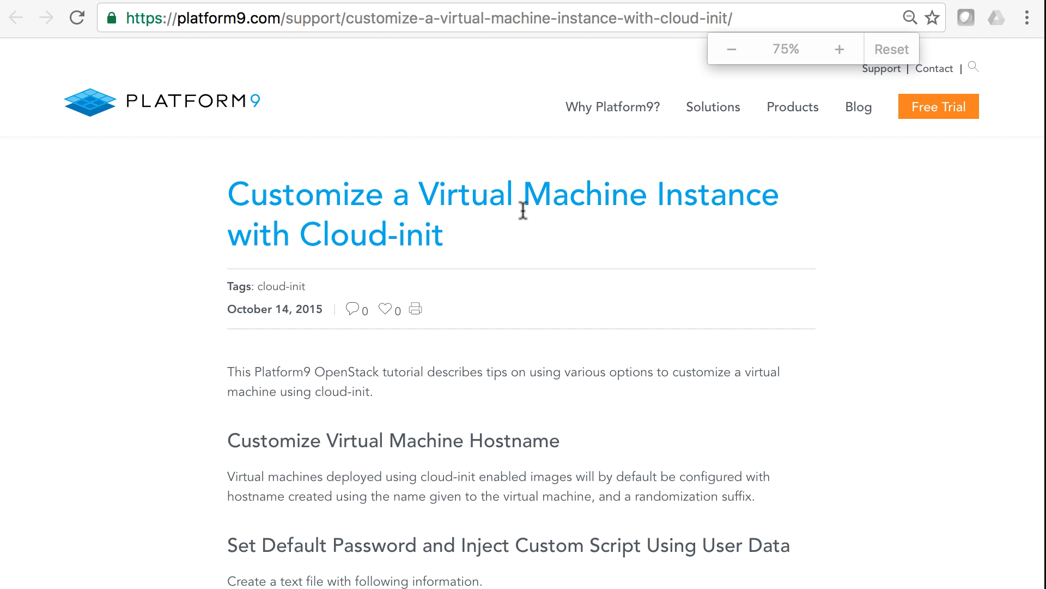
scroll(522, 210, "down", 5)
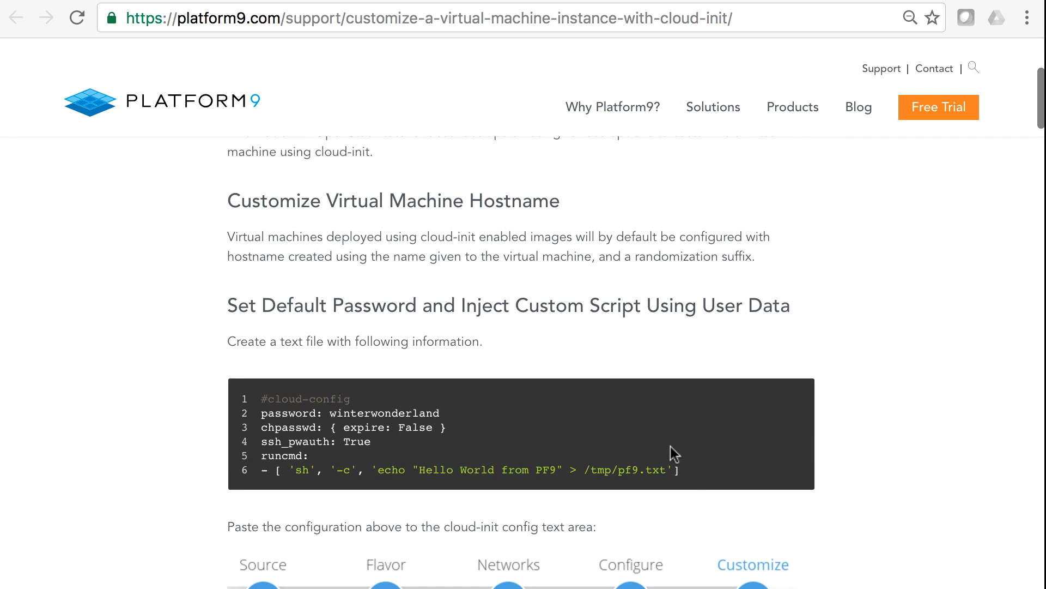
left_click_drag(687, 472, 242, 388)
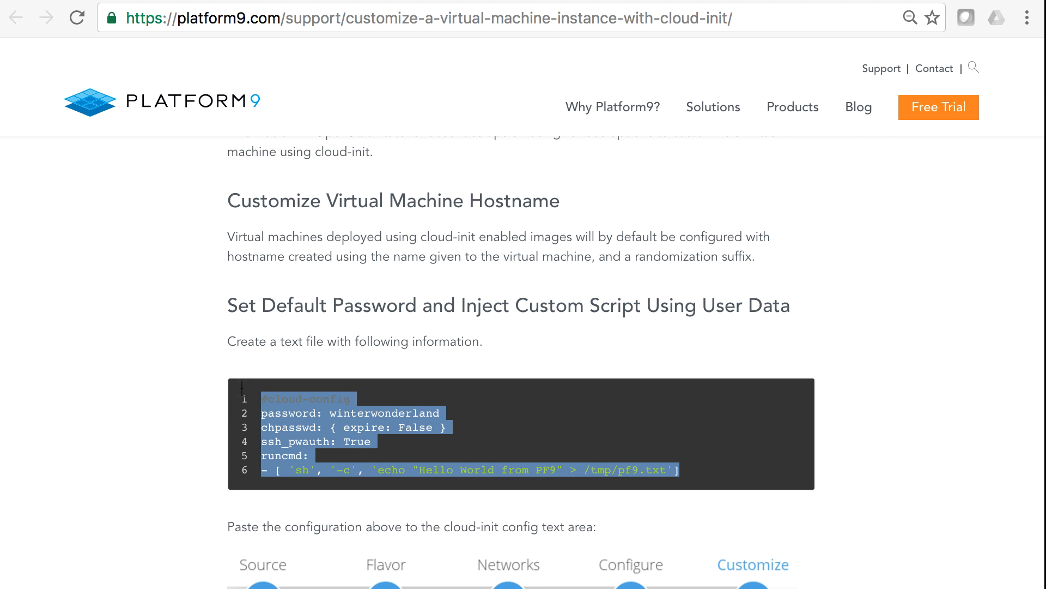
left_click(248, 1)
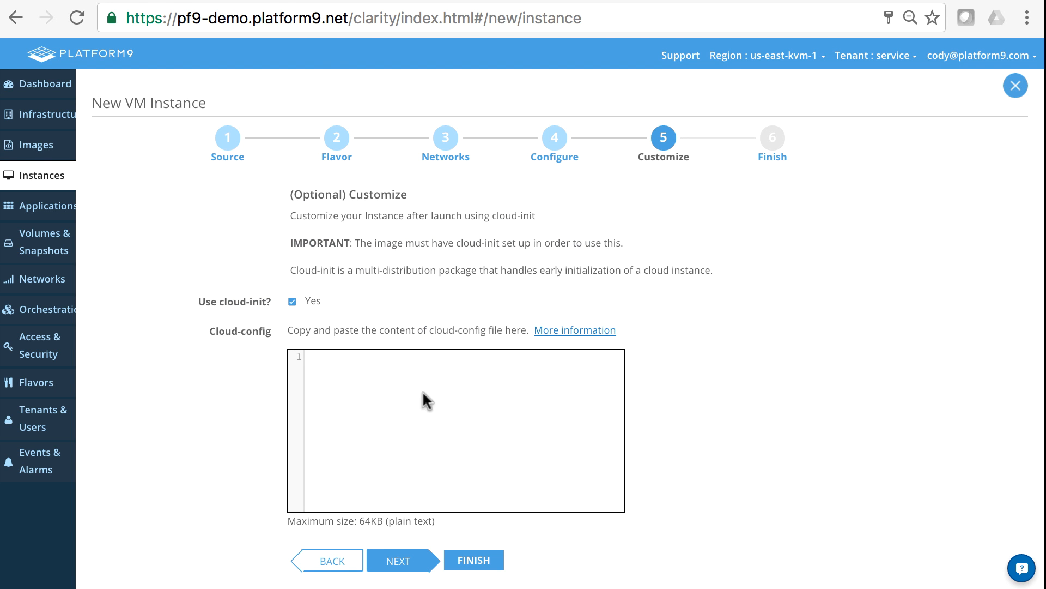
Paste the copied six-line cloud-config into the Cloud-config box.
left_click(436, 418)
key("super+v")
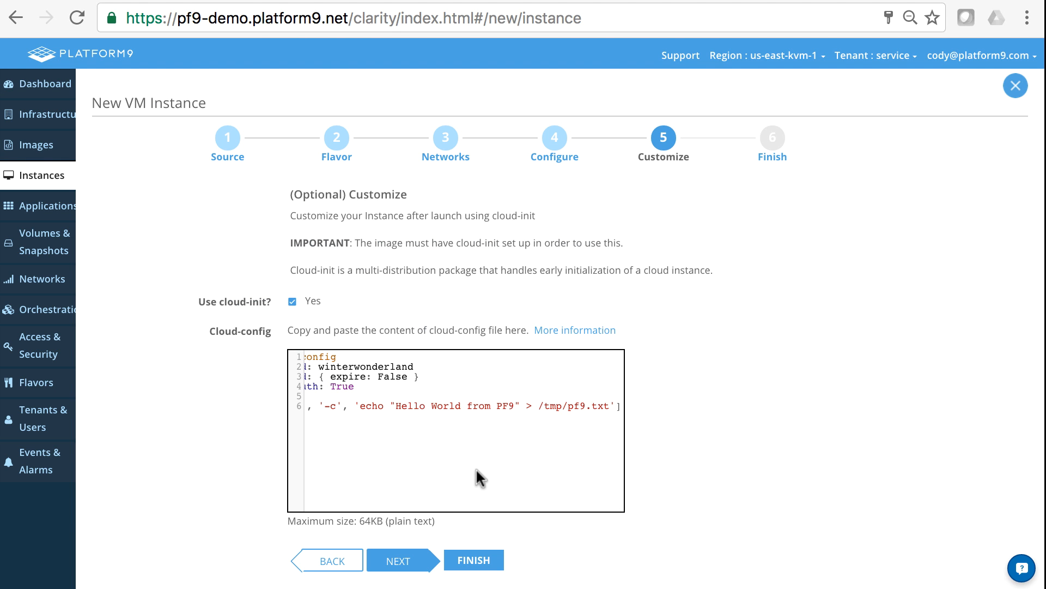
scroll(468, 484, "left", 5)
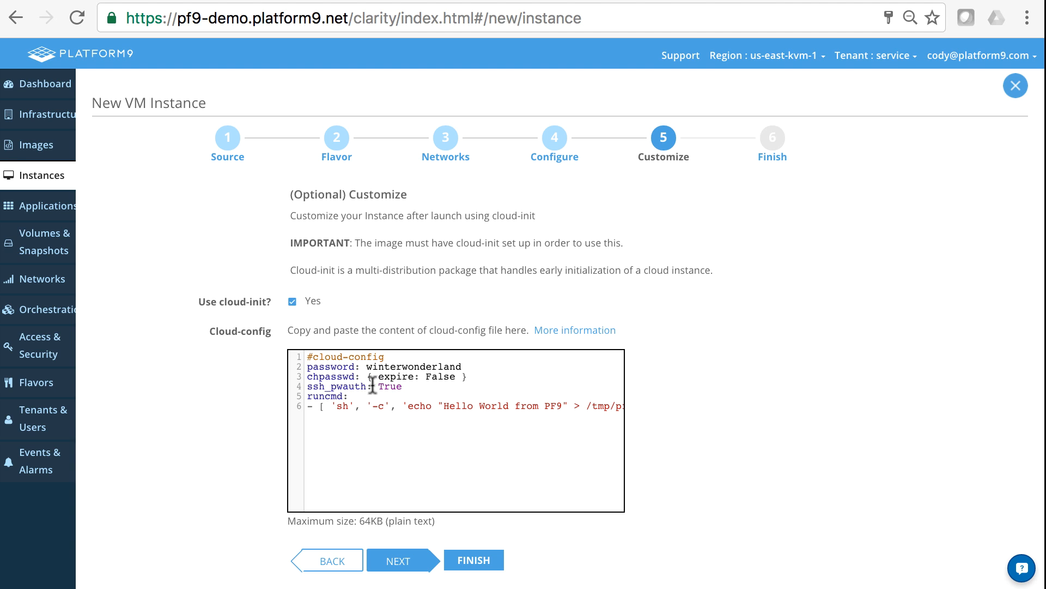
Review the pasted password, runcmd and 'Hello World from PF9' echo lines.
double_click(400, 364)
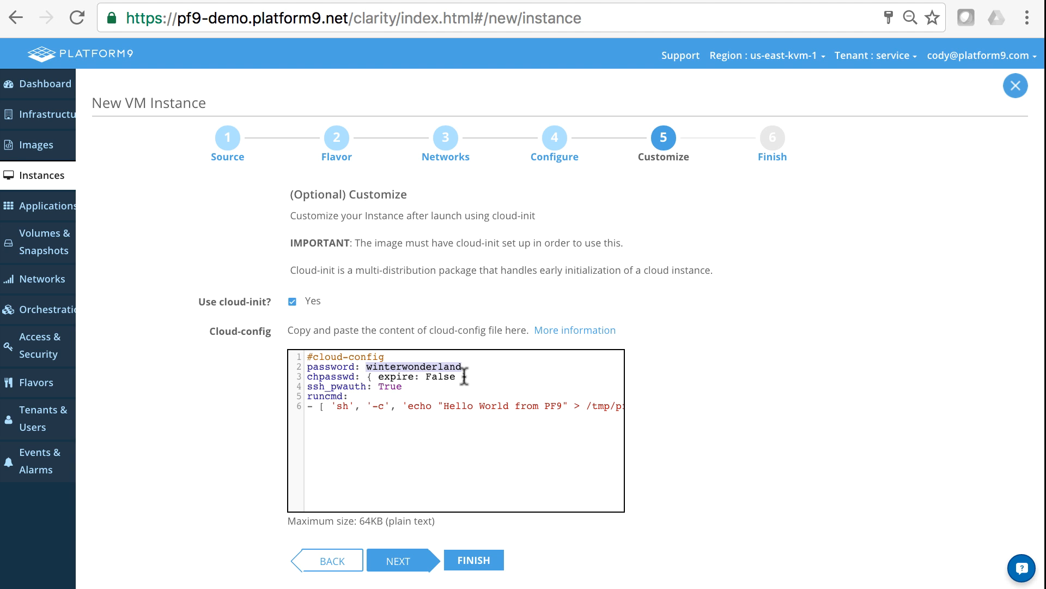
left_click_drag(311, 387, 408, 391)
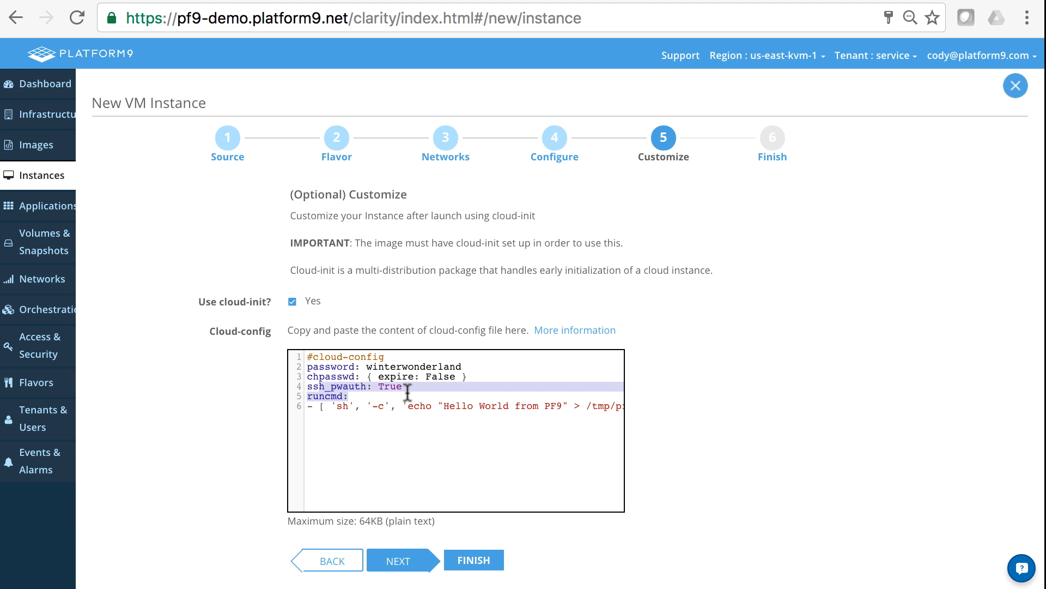
left_click(408, 393)
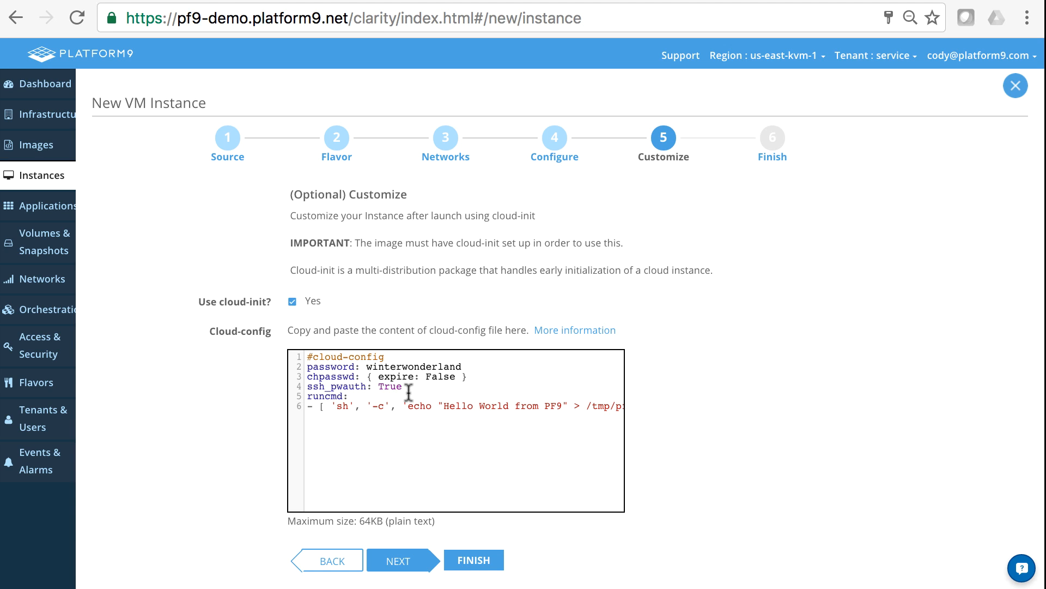
double_click(319, 396)
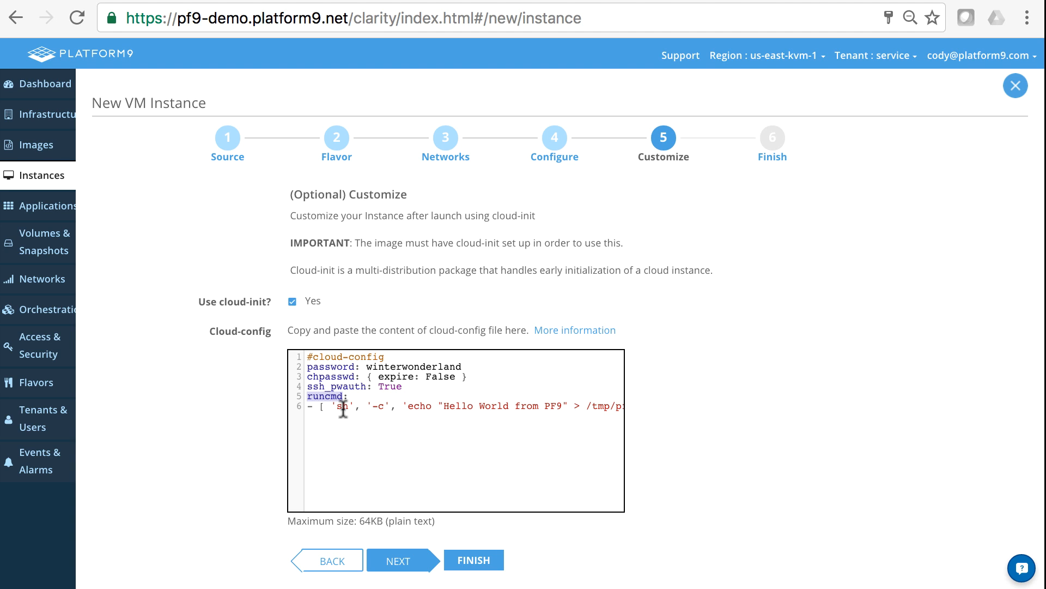
double_click(342, 406)
double_click(418, 406)
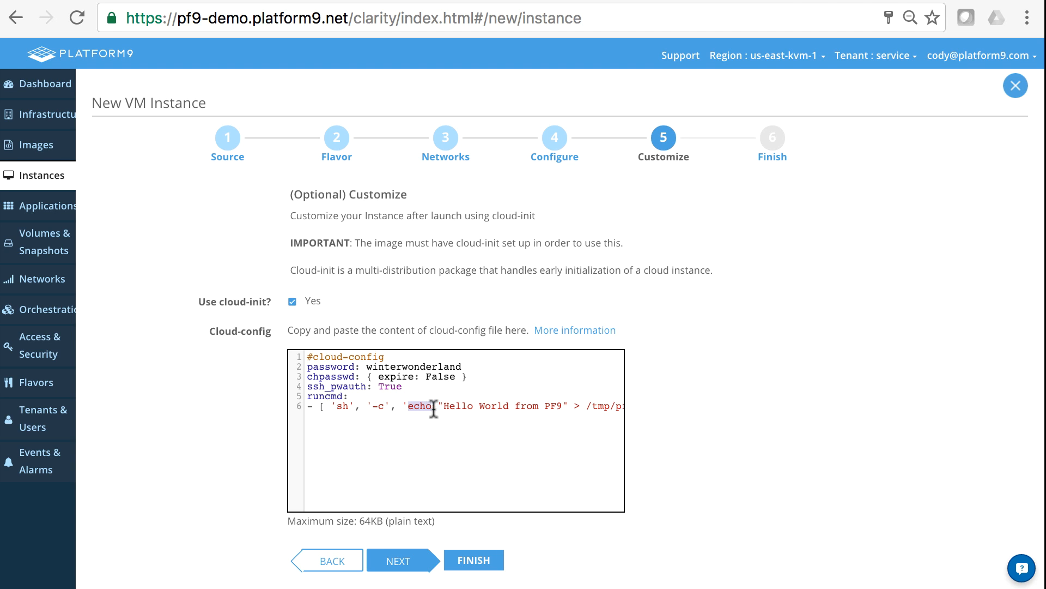
left_click_drag(444, 406, 643, 405)
left_click(585, 423)
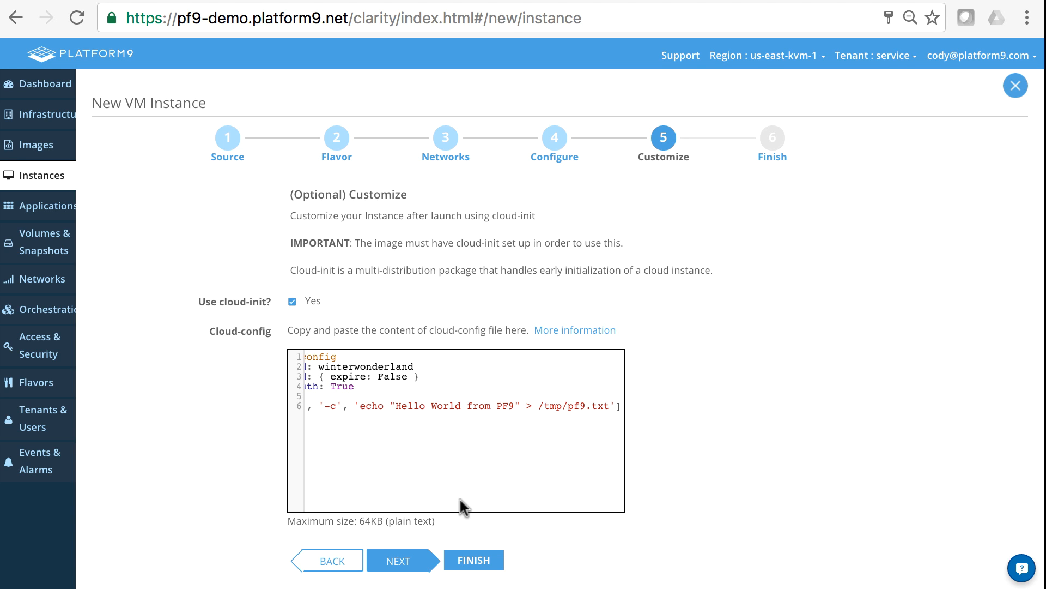
Reach the Finish step and create the HelloWorld instance.
left_click(403, 561)
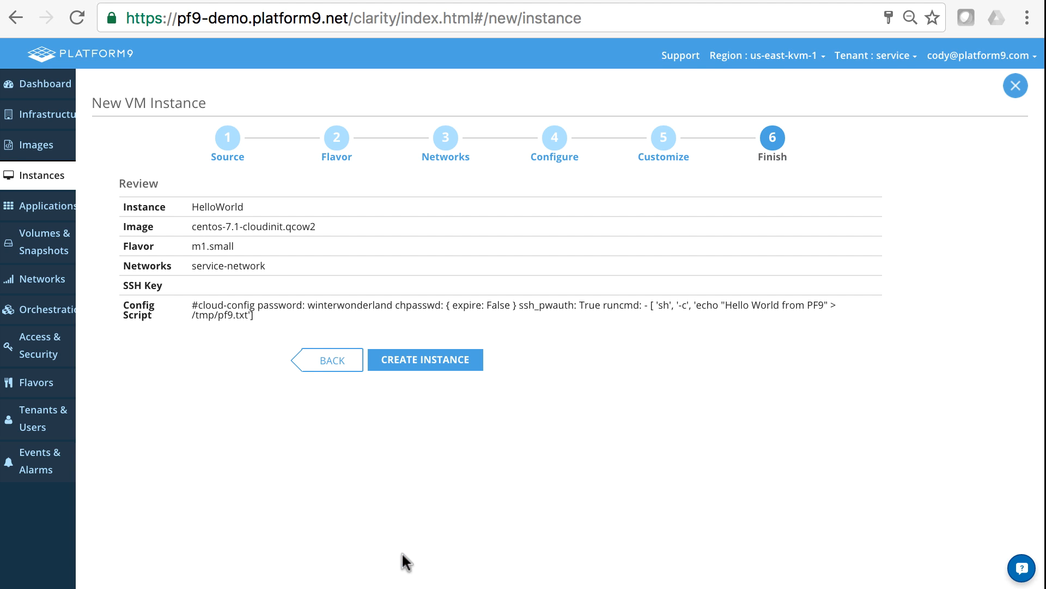
left_click(439, 364)
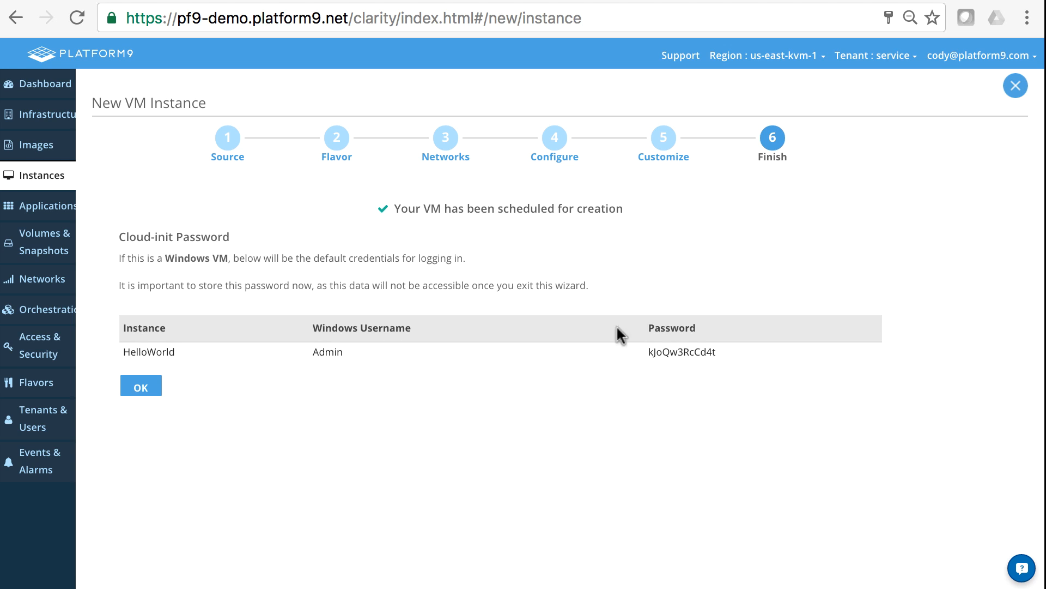
Open the HelloWorld instance's console in a separate window, reaching the CentOS login prompt.
left_click(142, 397)
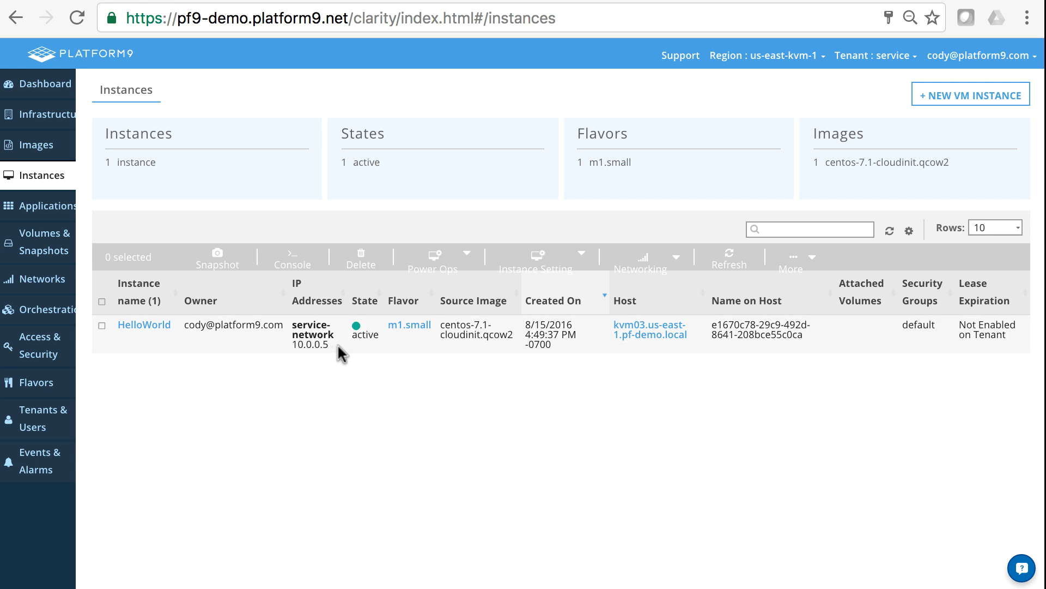
left_click(157, 327)
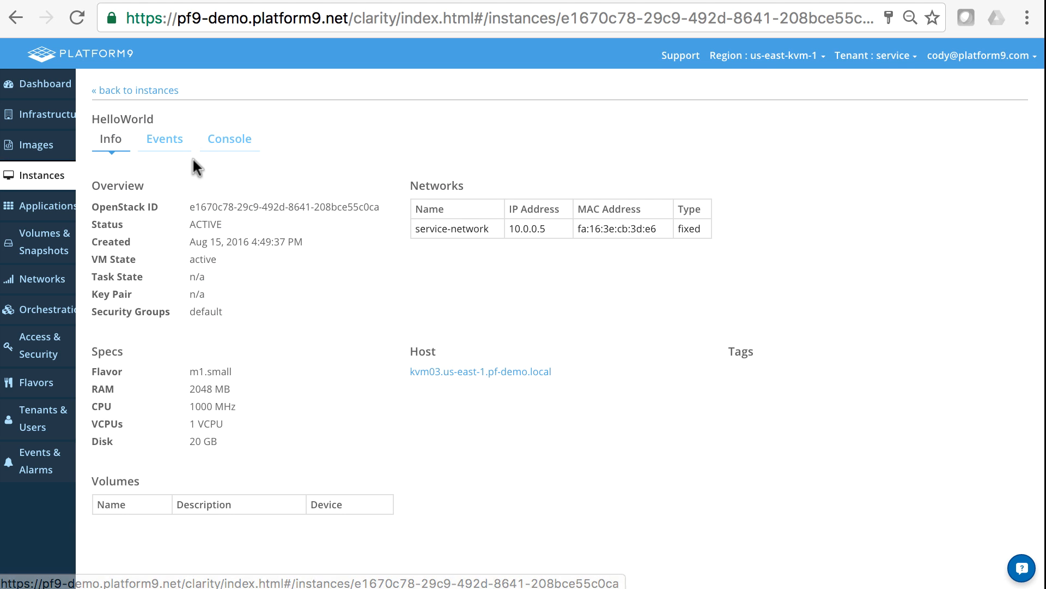
left_click(228, 139)
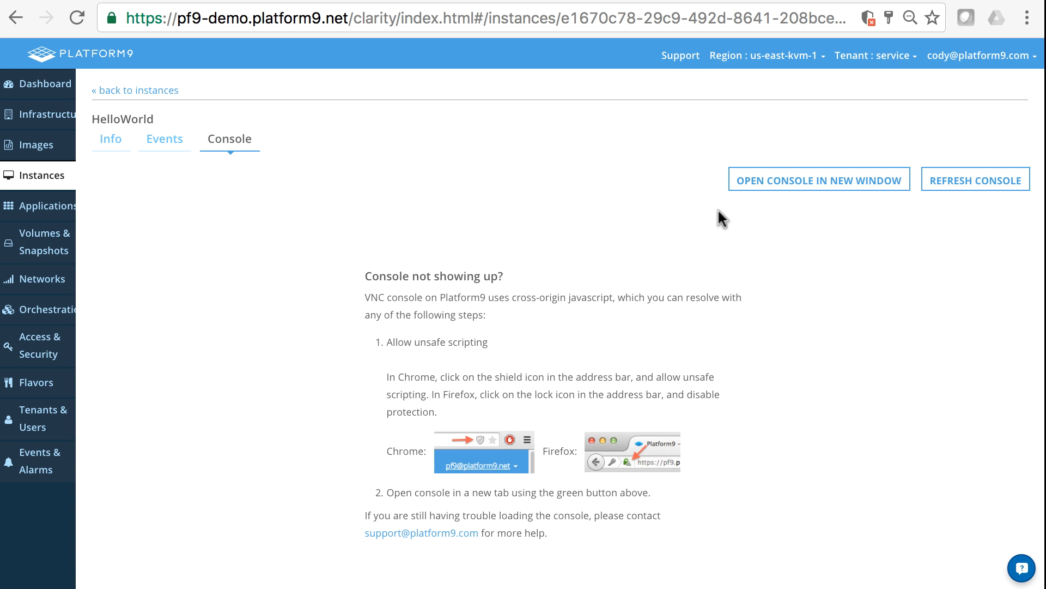
left_click(790, 187)
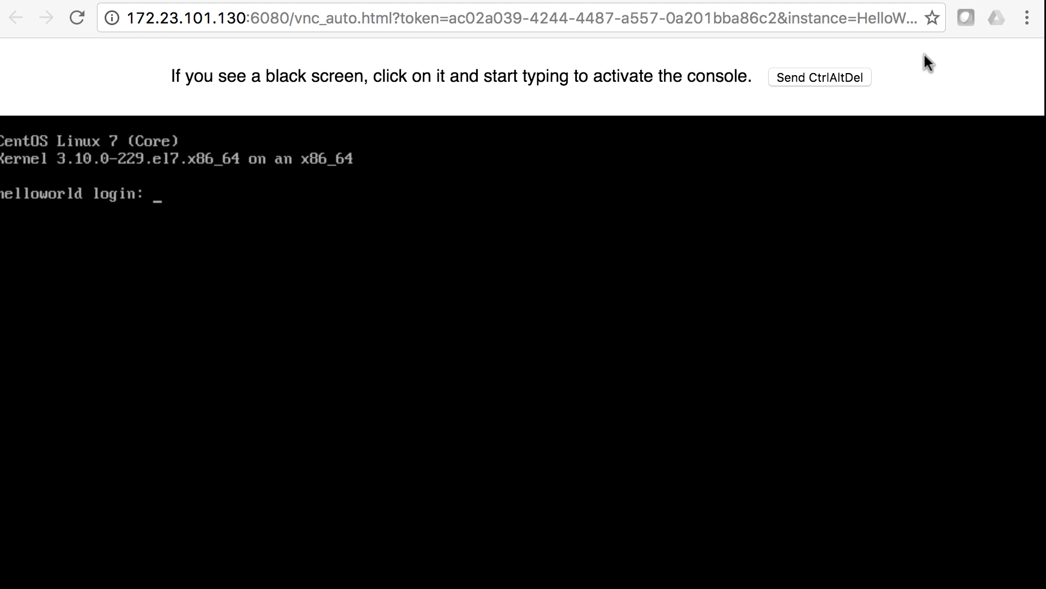
Zoom the console page out four steps from Chrome's menu so the whole screen fits.
key("Return")
key("super+minus")
key("Return")
key("super+minus")
key("super+minus")
left_click(1026, 19)
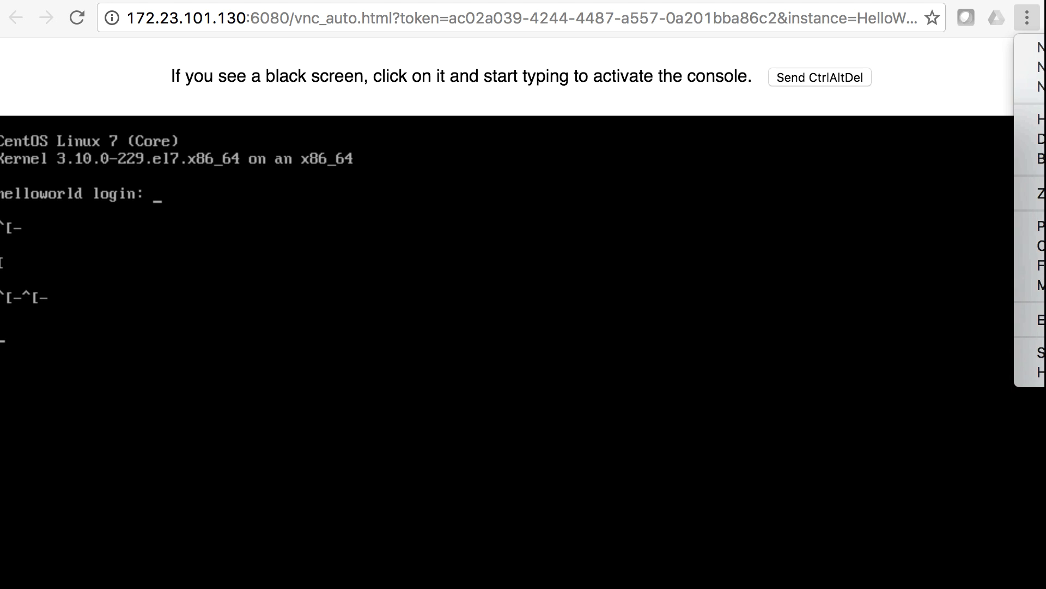
left_click(1045, 193)
left_click(1045, 193)
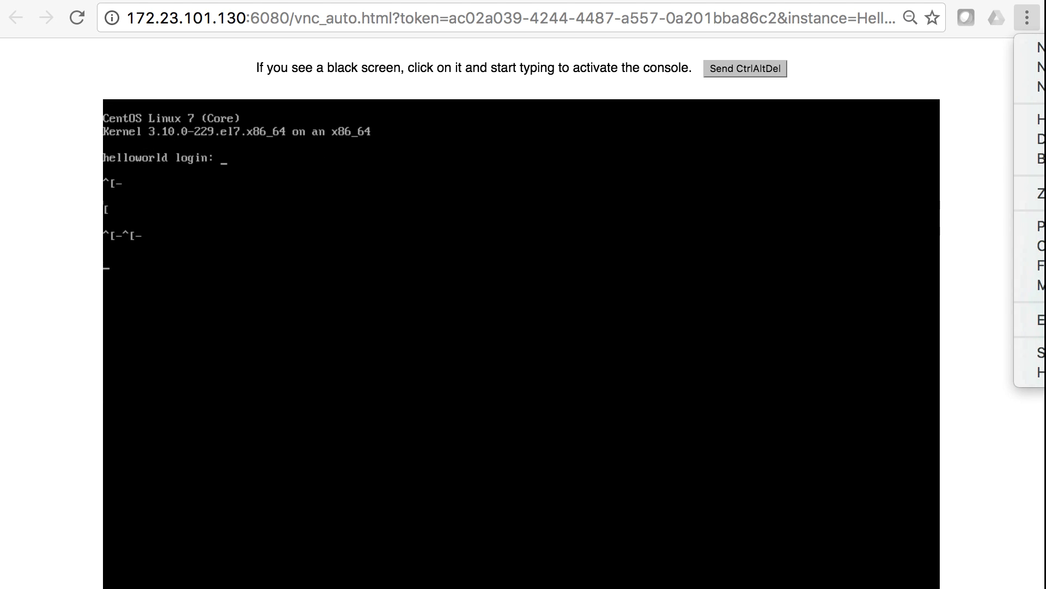
left_click(1045, 194)
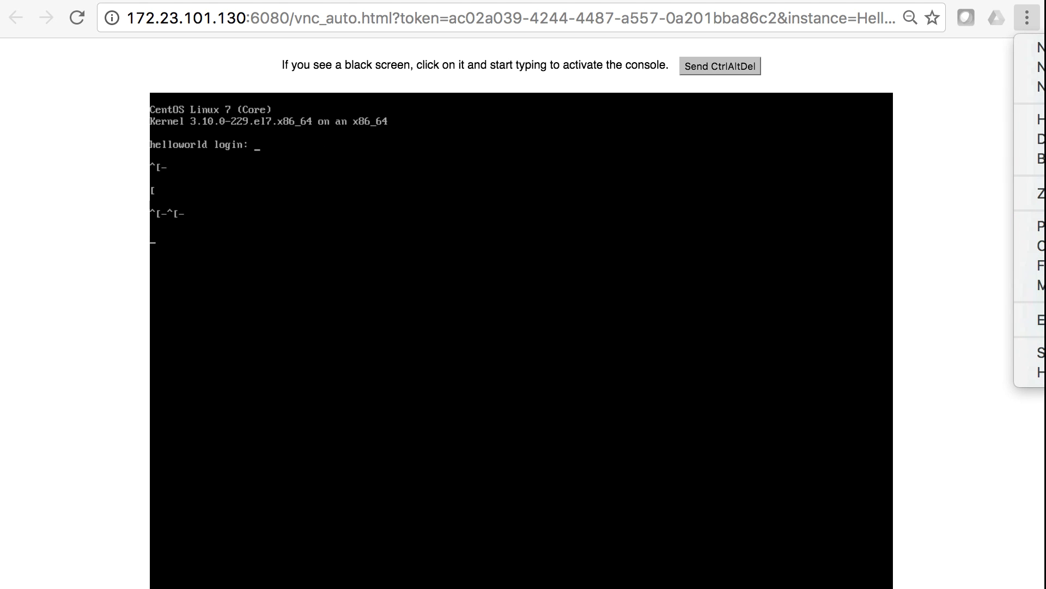
left_click(1045, 193)
left_click(500, 179)
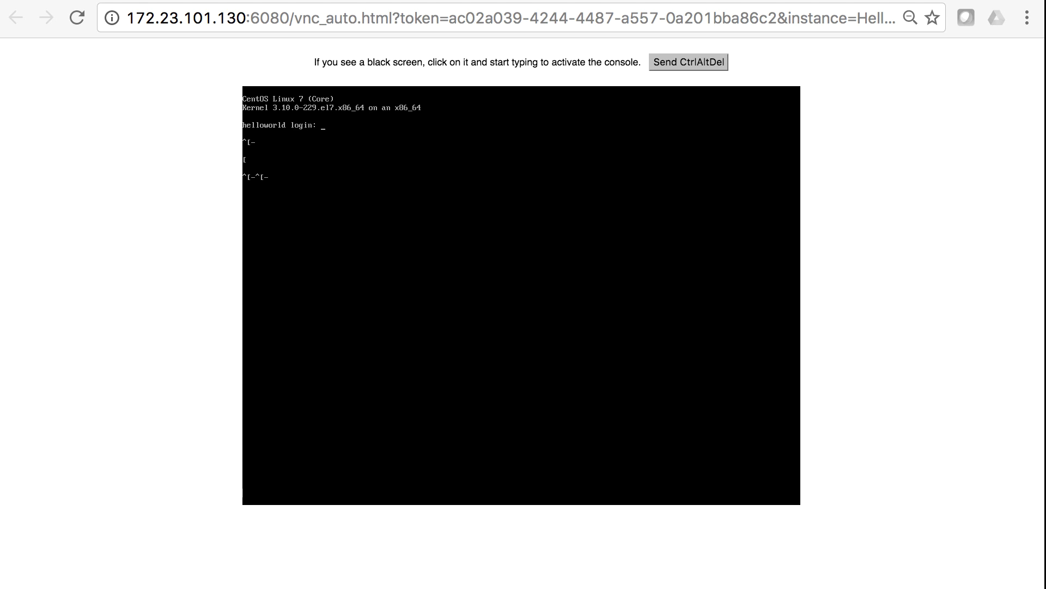
Log in to helloworld as cloud-user.
type("cloud")
key("Return")
type("cloud")
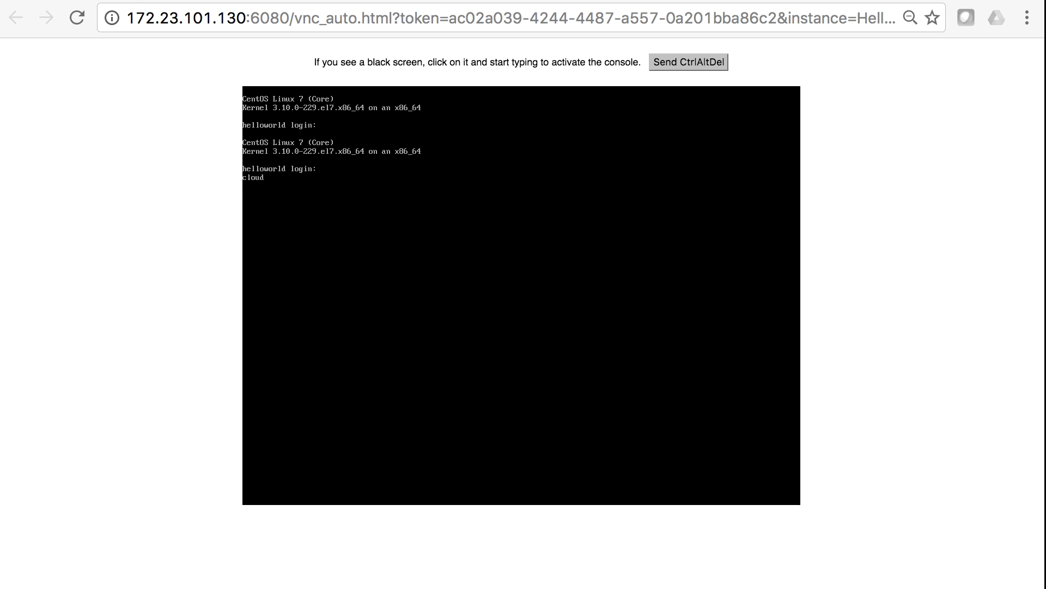
type("user")
key("Return")
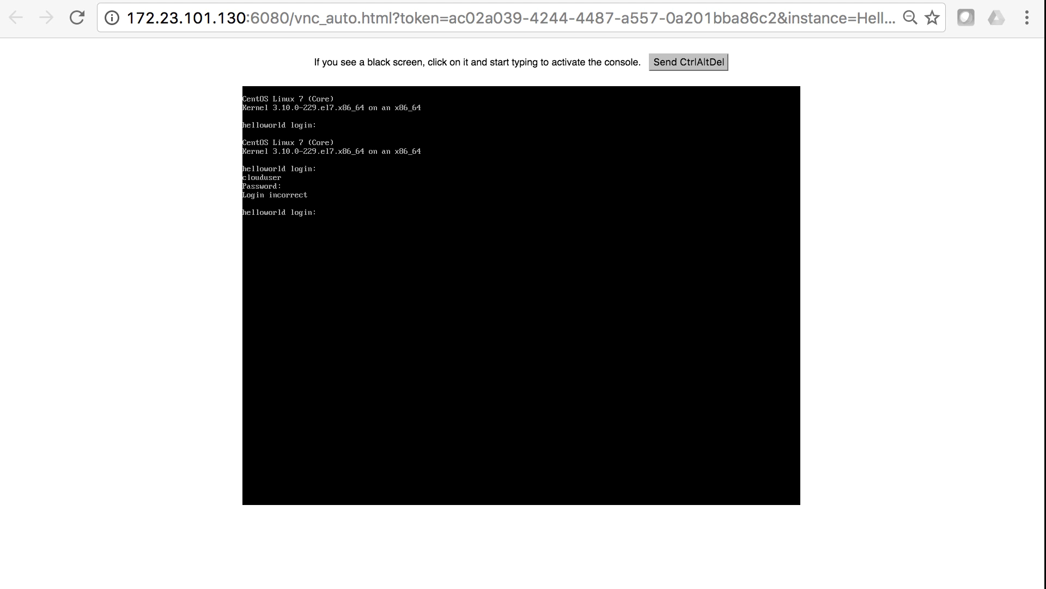
type("loud-user")
key("Return")
key("Return")
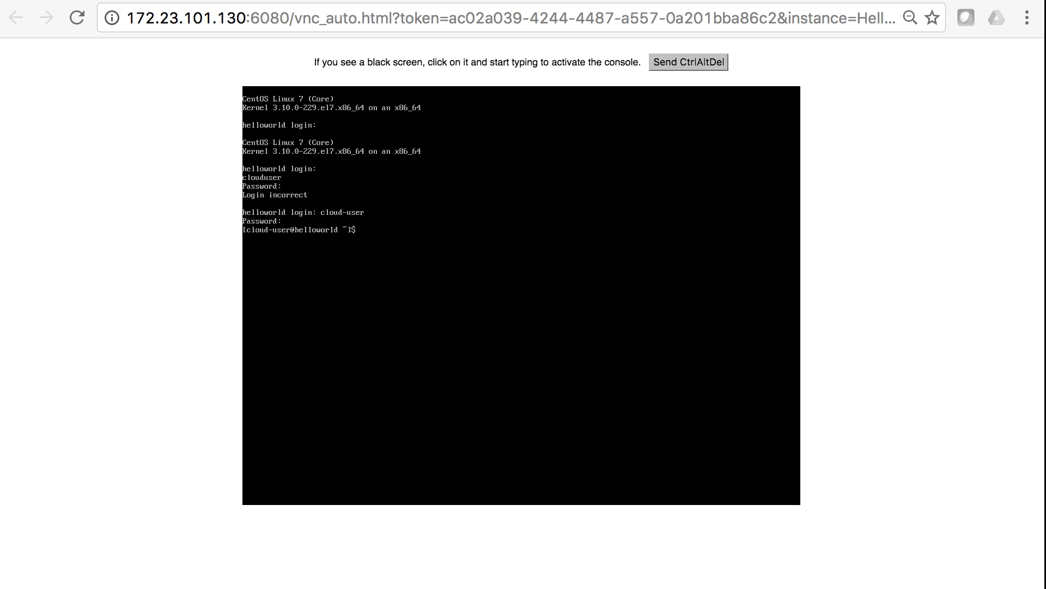
Become root with sudo su - and run ip a, showing eth0 at 10.0.0.5/24.
type("sudo sy")
key("BackSpace")
type("u -")
key("Return")
type("ip a")
key("Return")
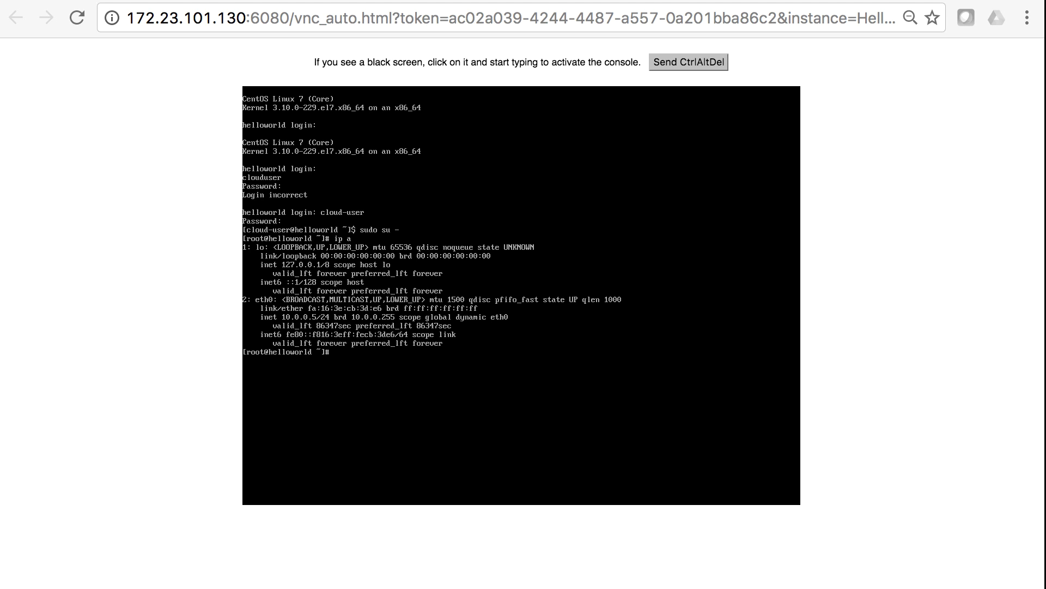
Print /tmp/pf9.txt with cat to show 'Hello World from PF9'.
type("cat /tmp")
key("BackSpace")
type("mp/")
key("Tab")
key("Tab")
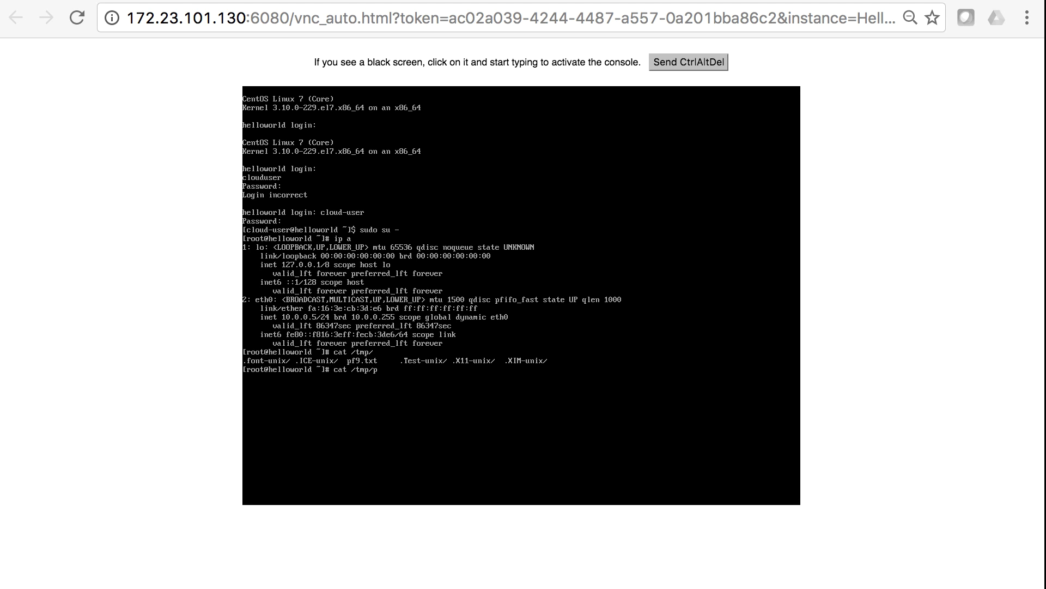
type("p")
key("Tab")
key("Return")
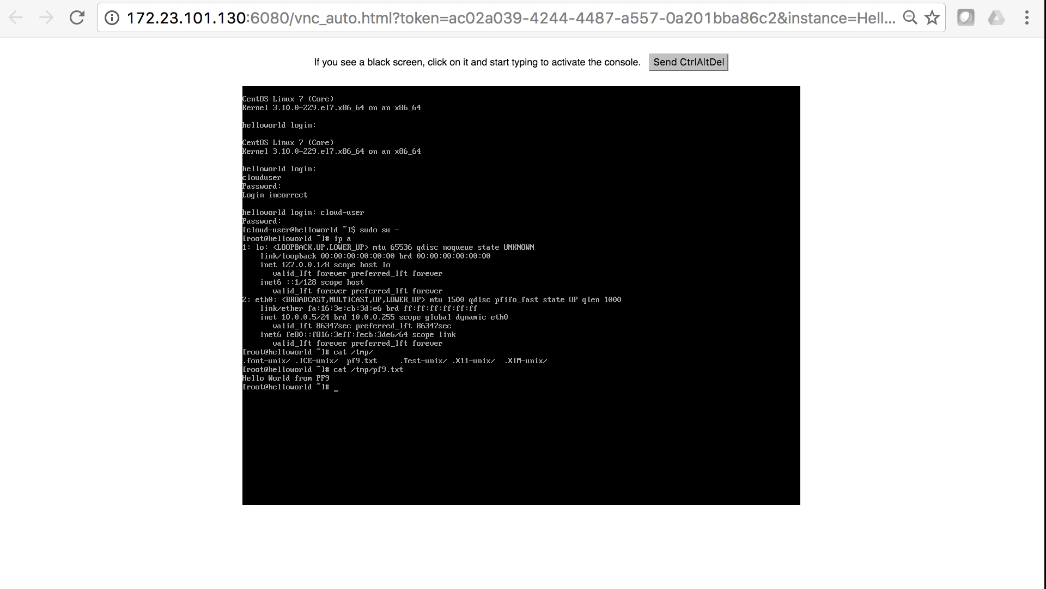
Ping 10.0.0.1 and then google.com, stopping each with Ctrl+C after replies arrive.
type("ping 172.23.101")
key("BackSpace")
key("BackSpace")
key("BackSpace")
key("BackSpace")
key("BackSpace")
key("BackSpace")
key("BackSpace")
key("BackSpace")
key("BackSpace")
key("BackSpace")
type("101")
key("BackSpace")
type(".0.0.1")
key("Return")
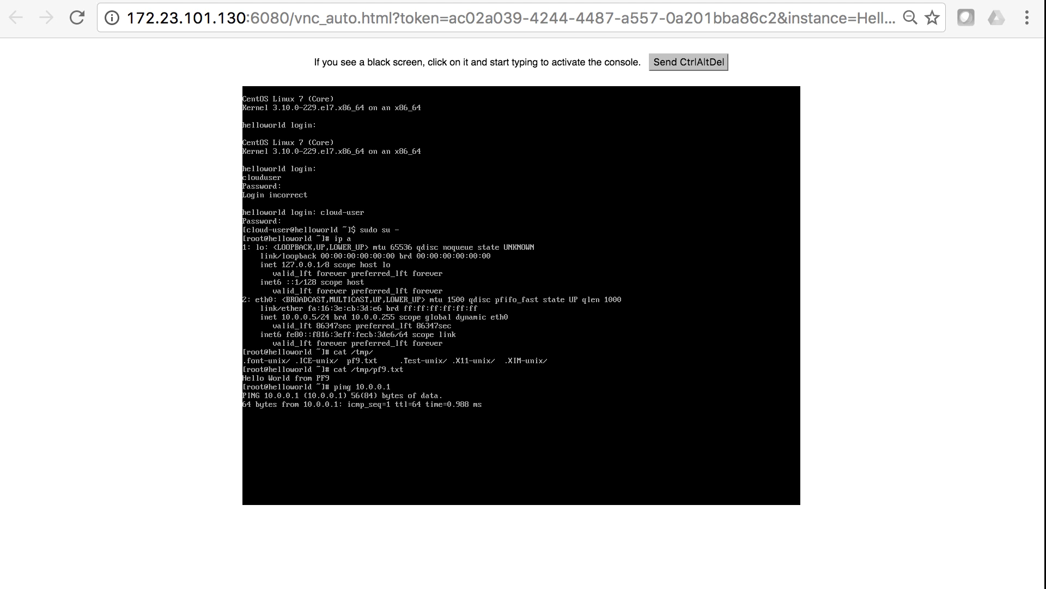
key("ctrl+c")
type("pin")
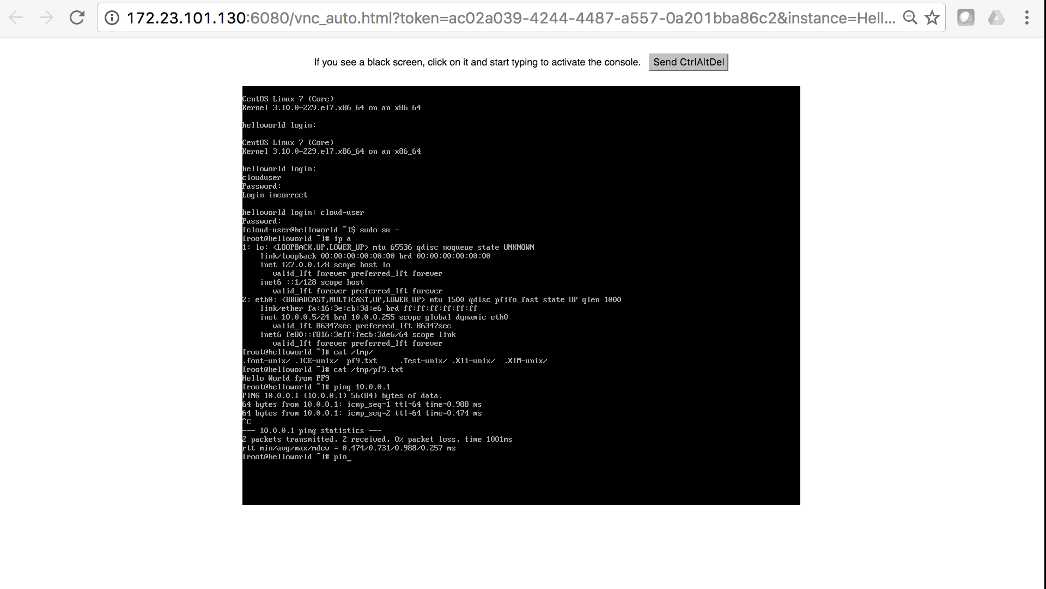
type("g google.com")
key("Return")
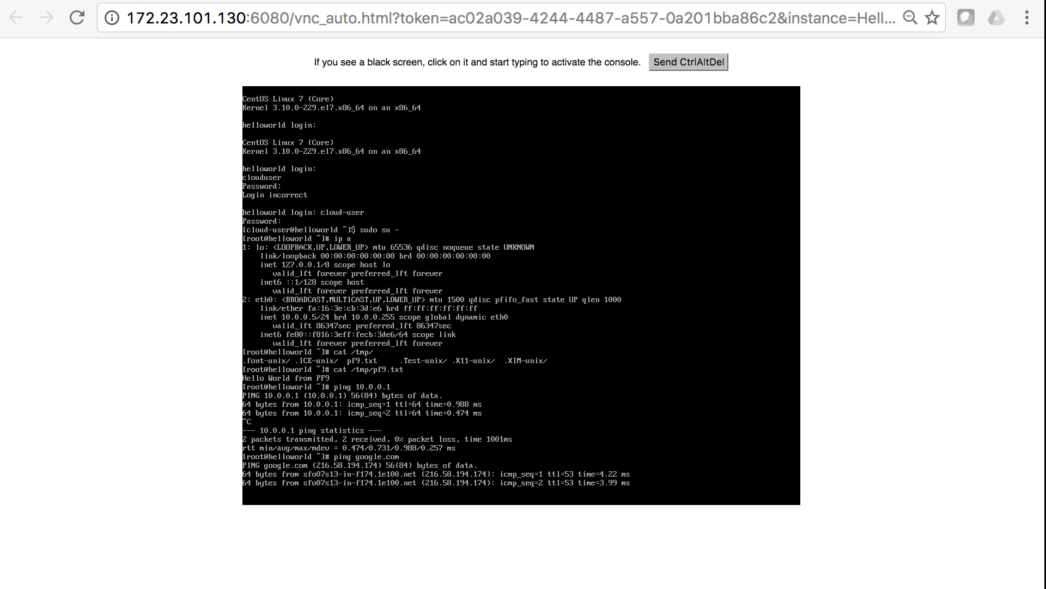
key("ctrl+c")
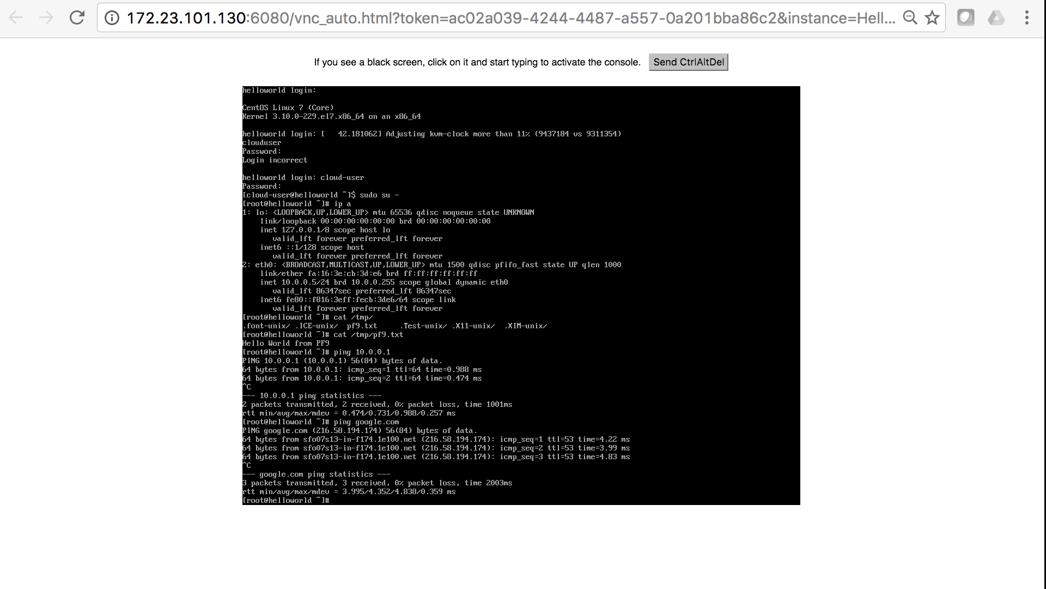
Exit the root shell and log out of the cloud-user session.
type("exit")
key("Return")
type("exit")
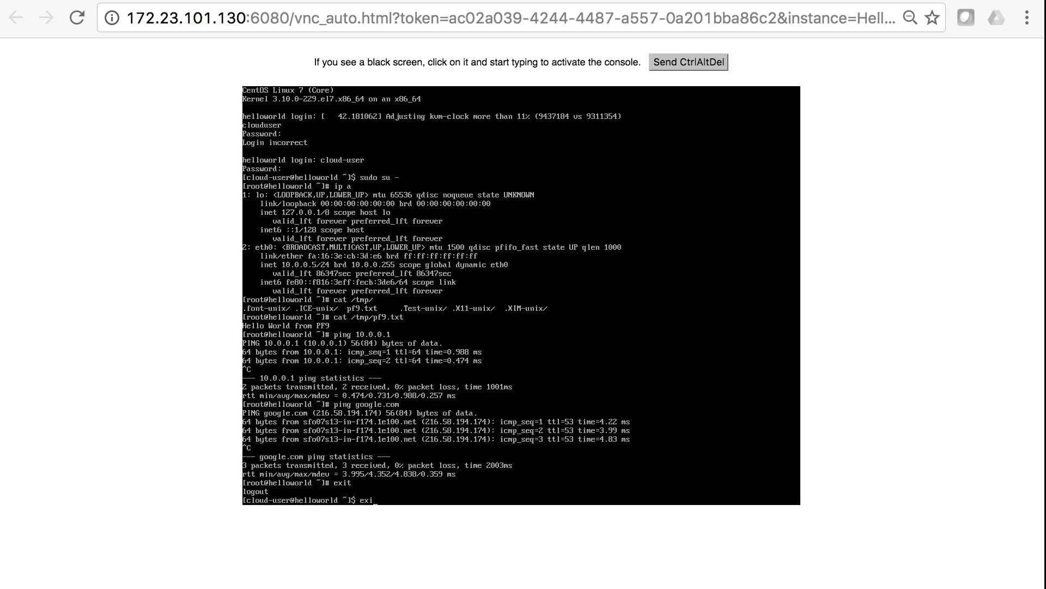
key("Return")
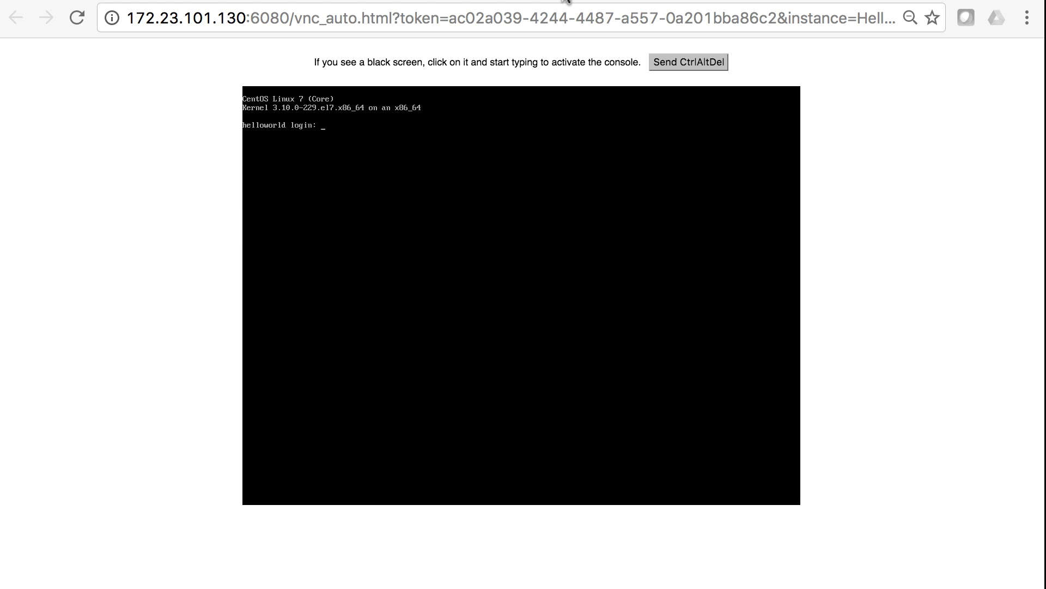
Open the Instances list and highlight HelloWorld's 10.0.0.5 service-network address and default security group.
left_click(508, 1)
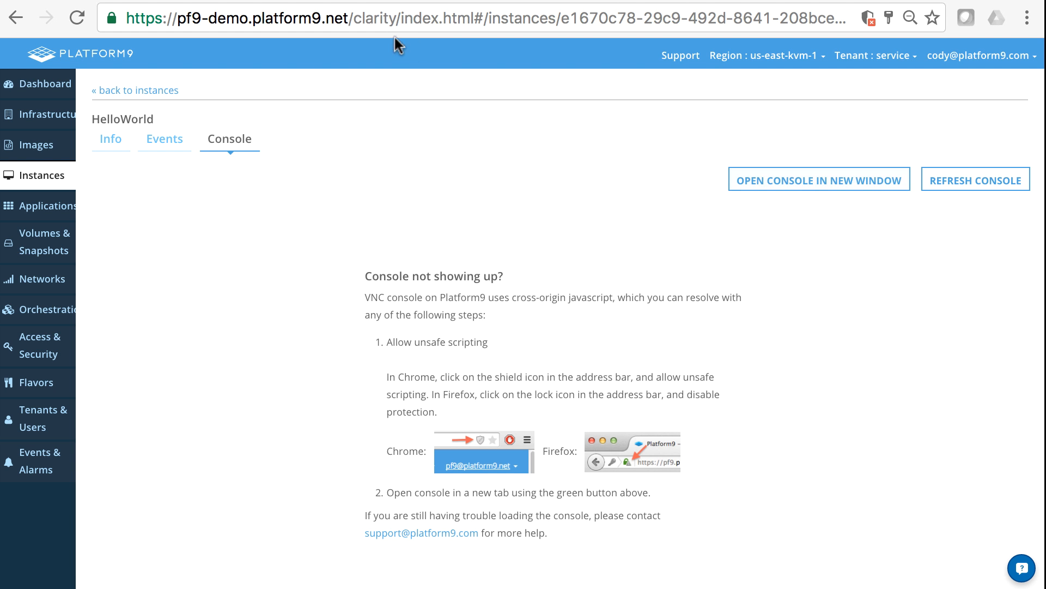
left_click(53, 172)
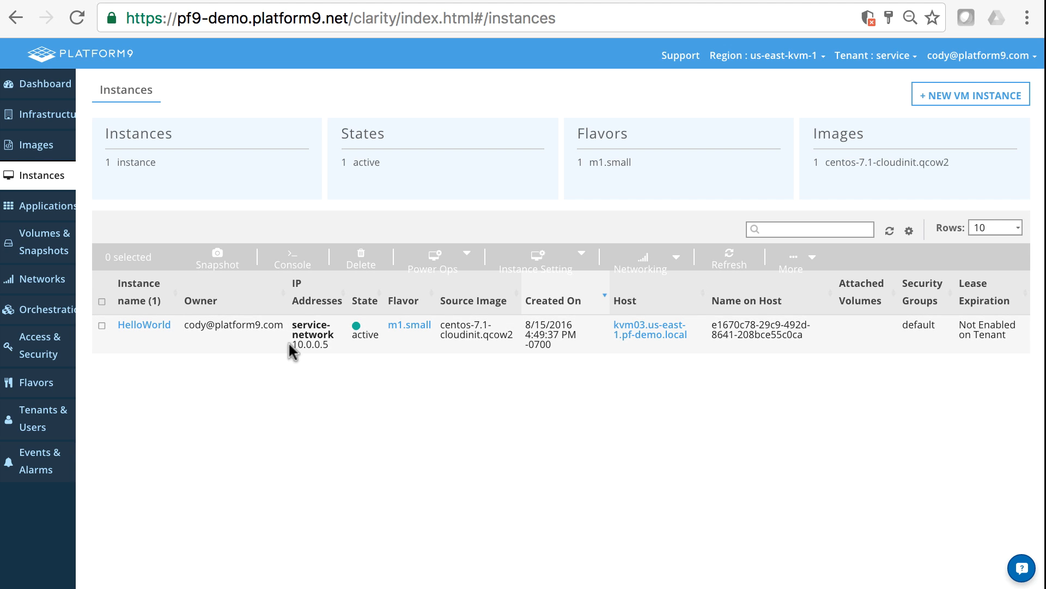
left_click_drag(291, 345, 339, 346)
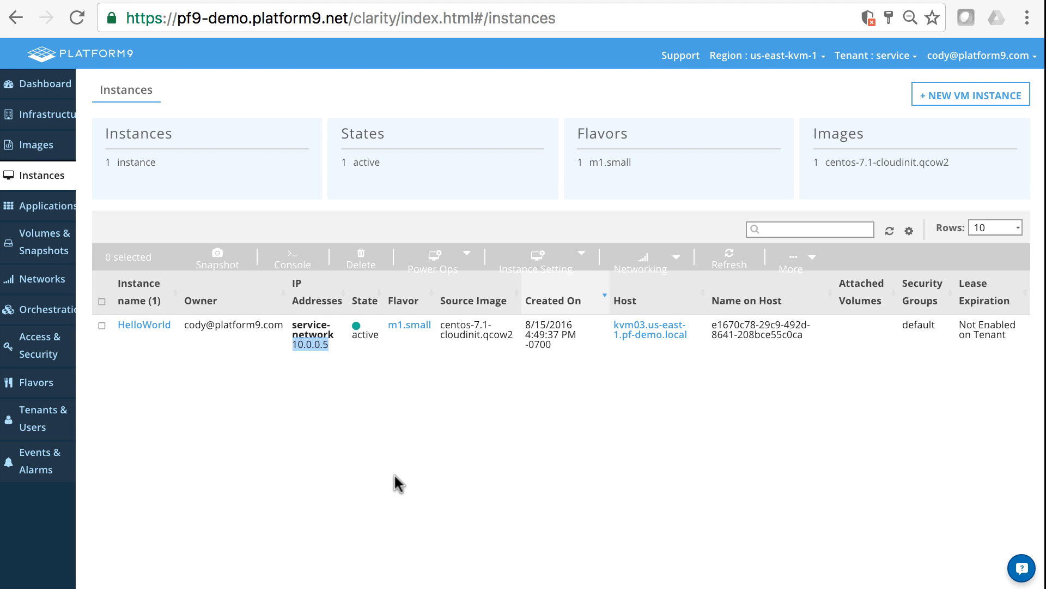
left_click_drag(935, 323, 900, 324)
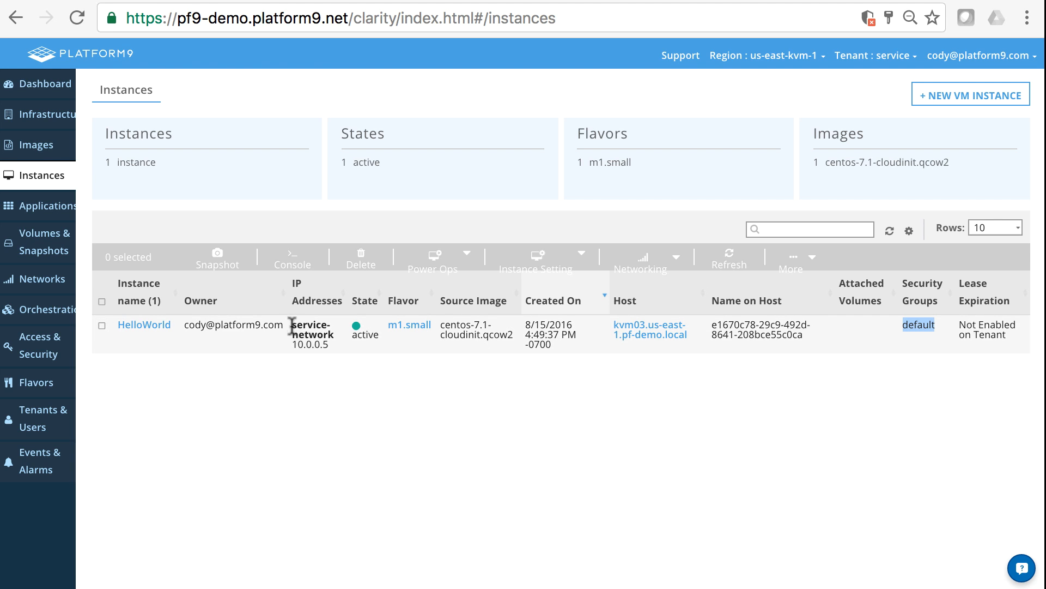
left_click_drag(293, 324, 329, 345)
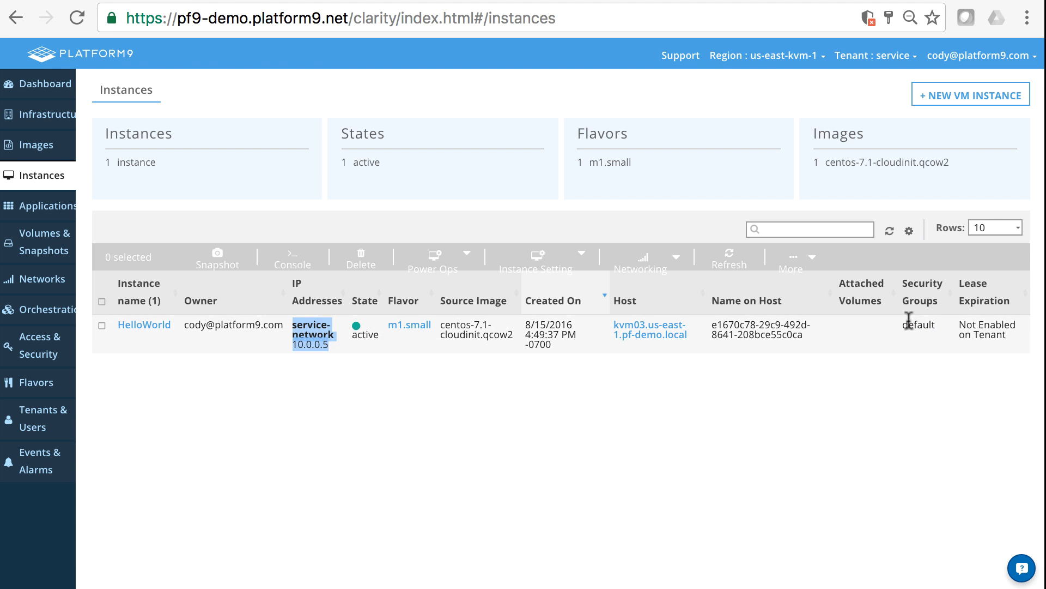
left_click_drag(903, 324, 940, 343)
left_click(941, 390)
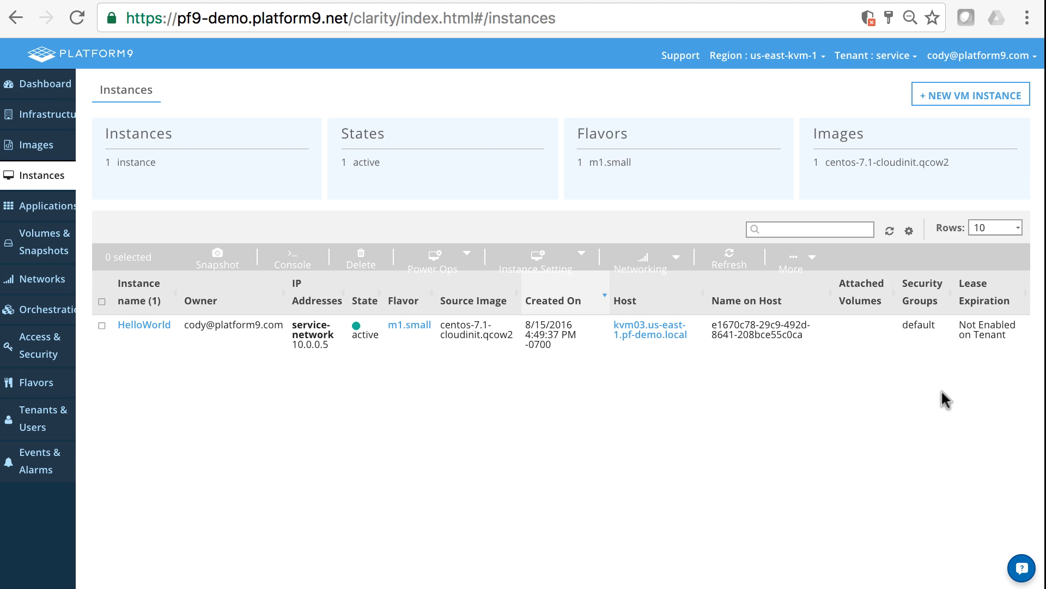